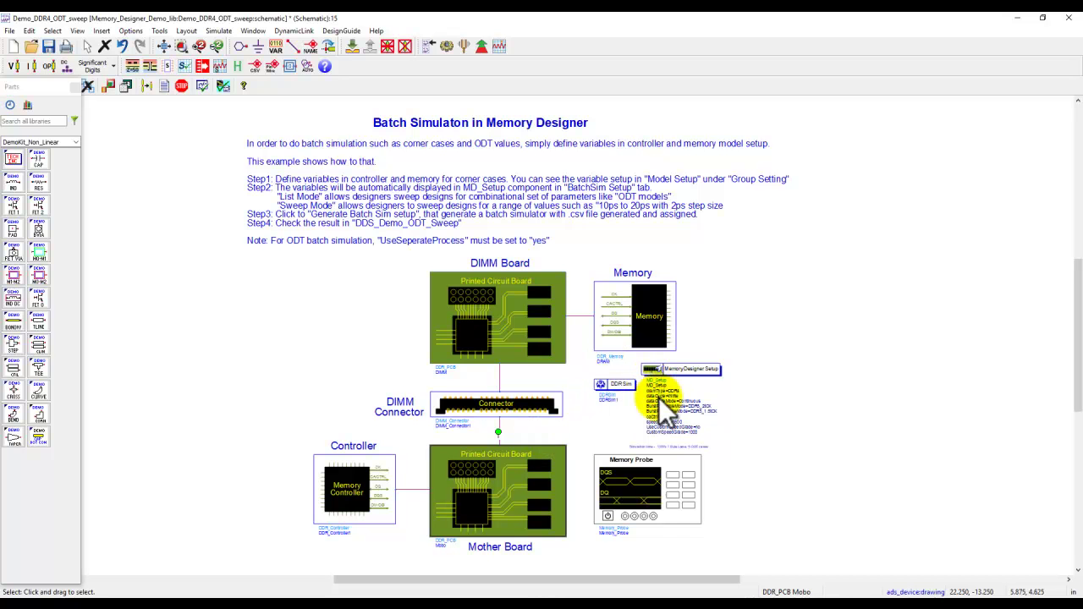
- Review the Memory Probe's selected eye measurements, highlighting Bathtub
double_click(632, 494)
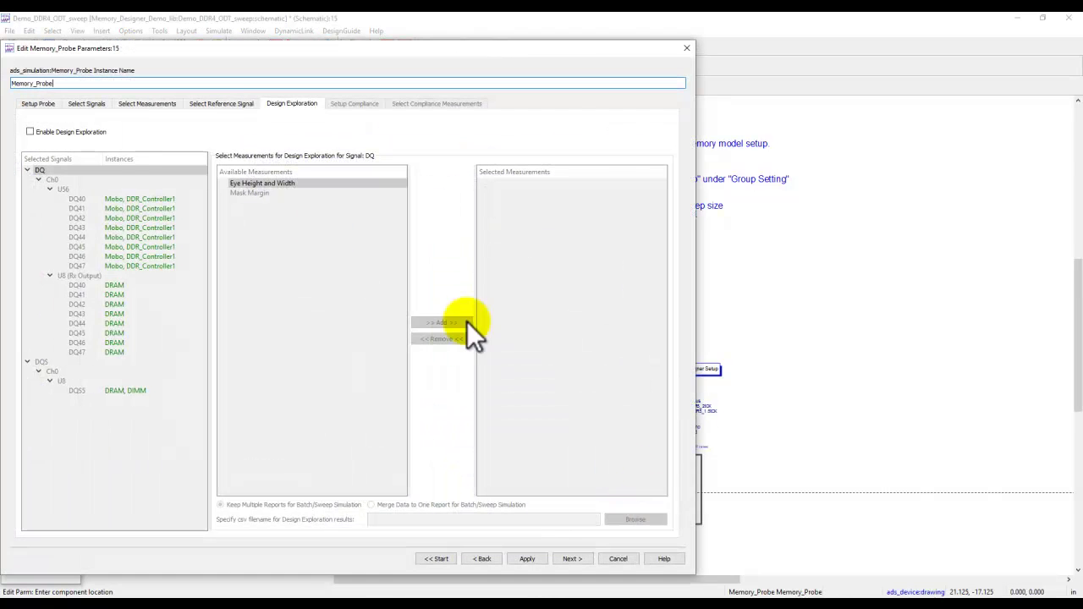
left_click(147, 105)
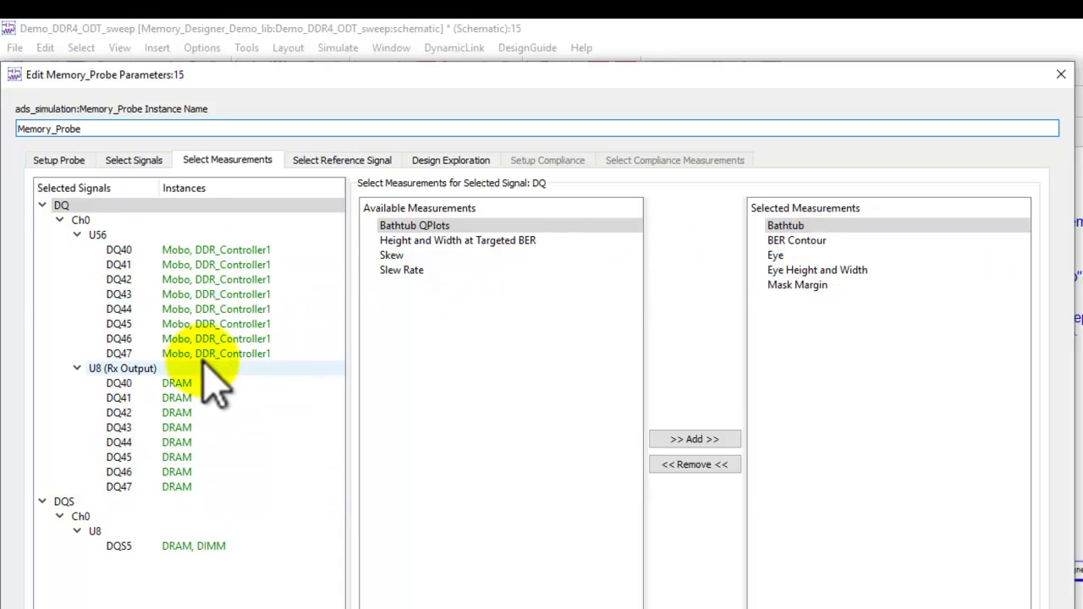
left_click(795, 226)
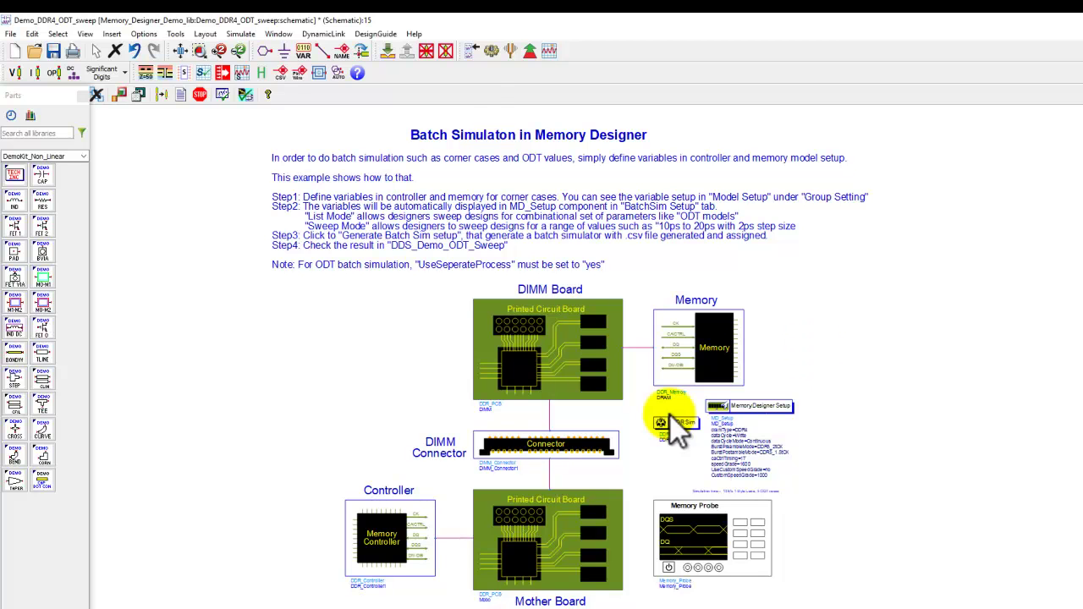
- Sort DDR_Controller1's signal table by Simulate so DQ40–DQ47 and DQS5 come first
double_click(380, 537)
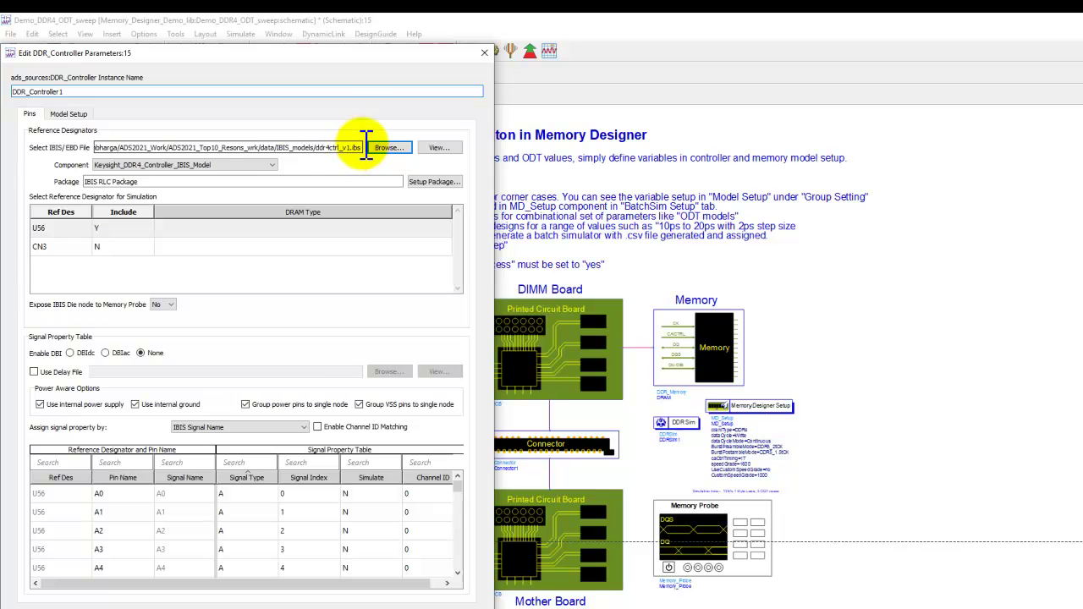
left_click(377, 480)
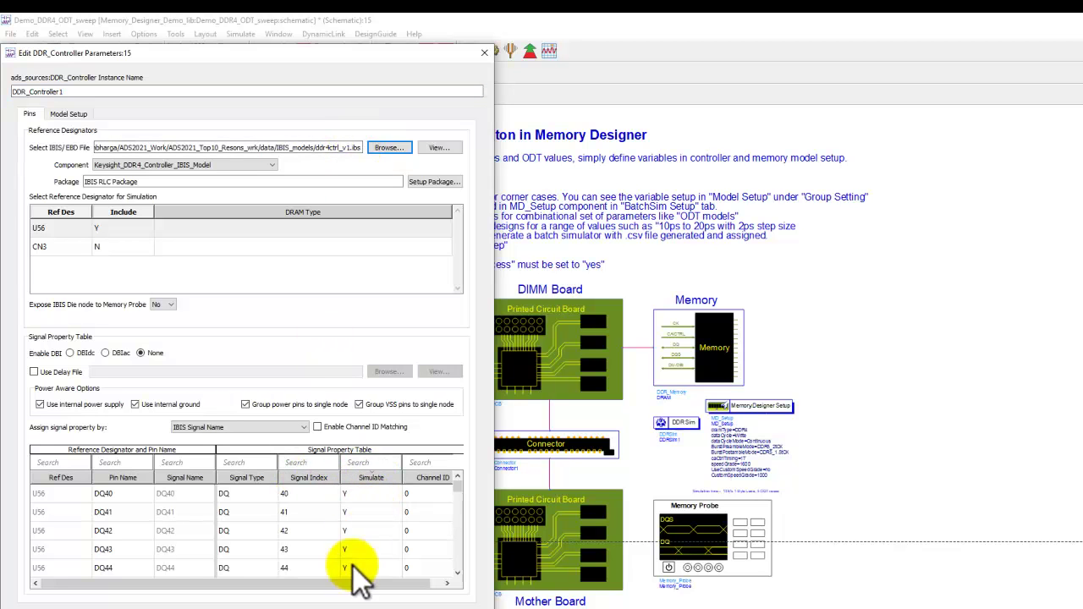
scroll(310, 528, "down", 2)
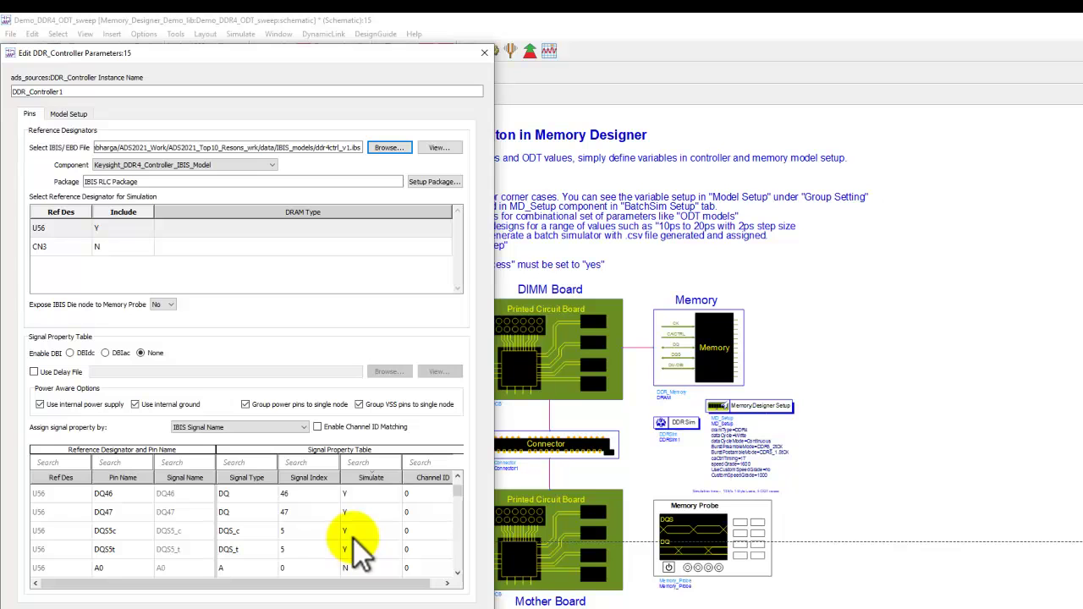
scroll(353, 539, "up", 1)
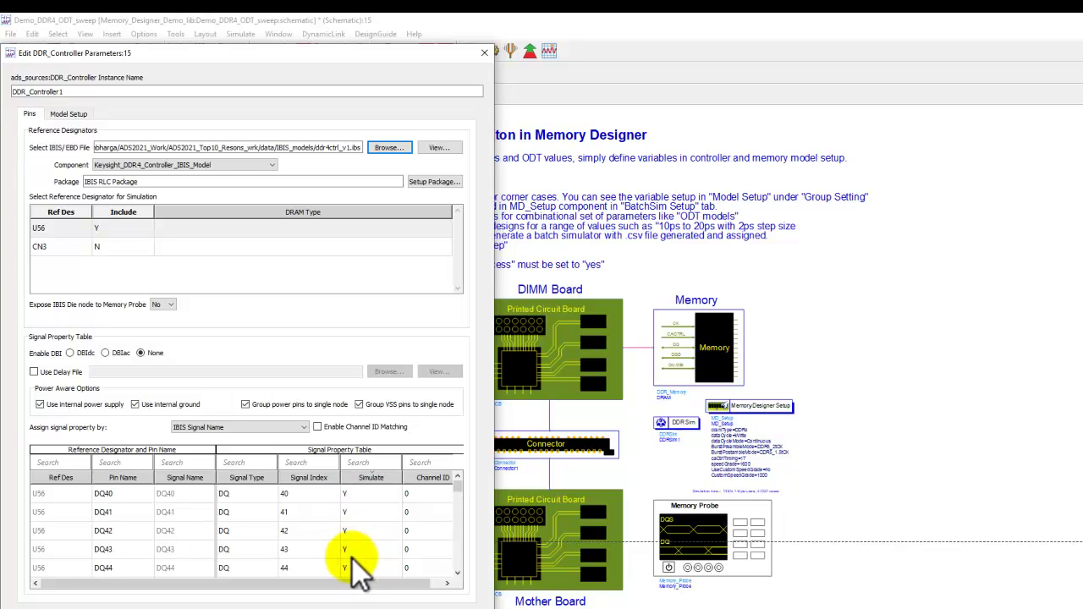
- View the controller's Model Setup and the IBIS settings for signal DQ42
left_click(69, 113)
left_click(86, 159)
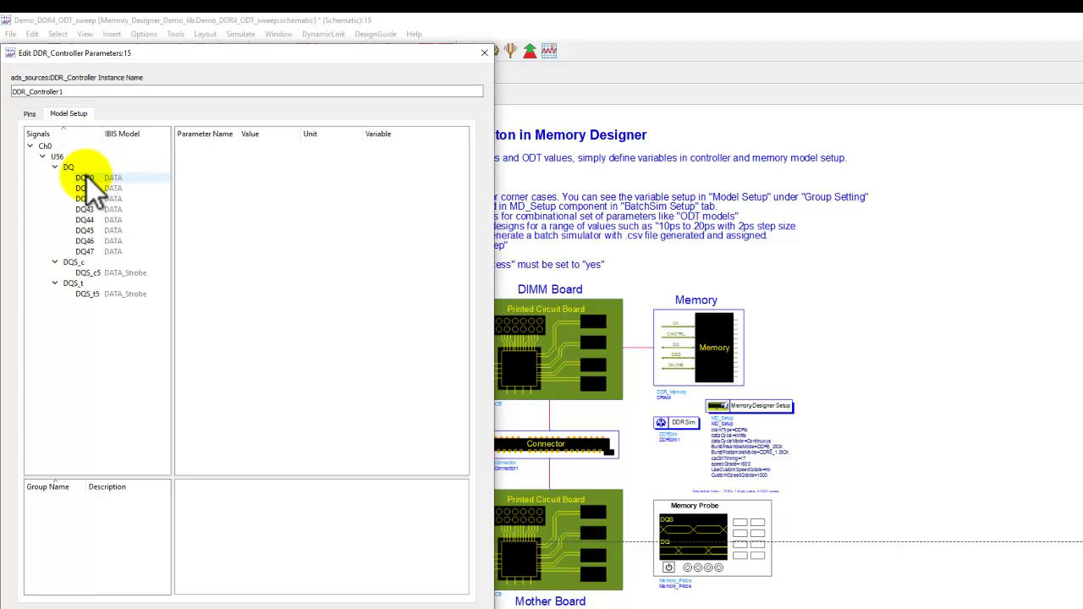
left_click(87, 177)
left_click(91, 199)
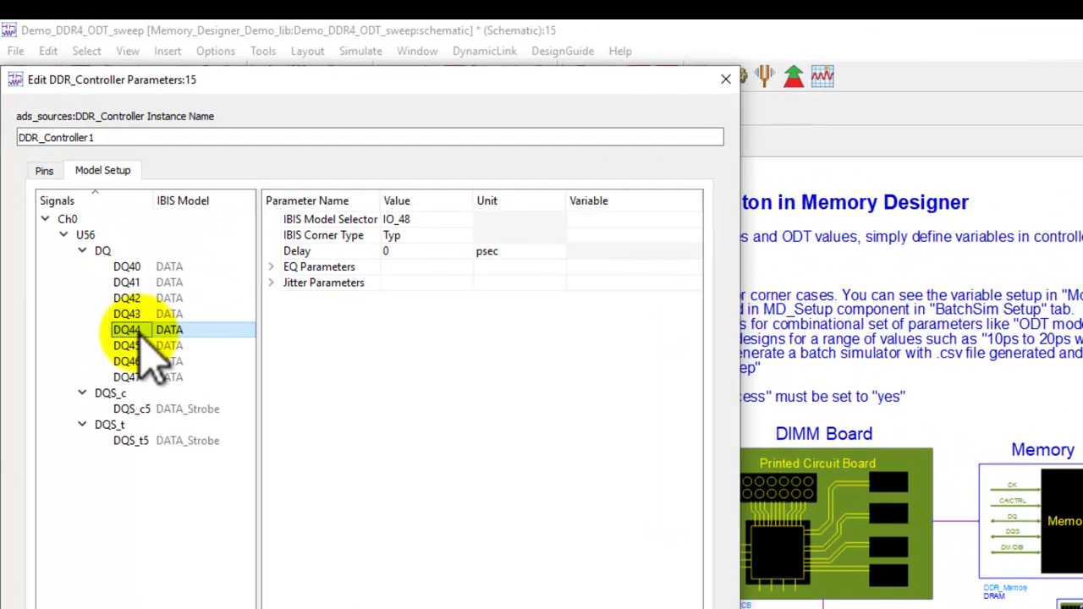
- Keep DQ40's corner at Typ and select signals DQ40 through DQ47
left_click(88, 179)
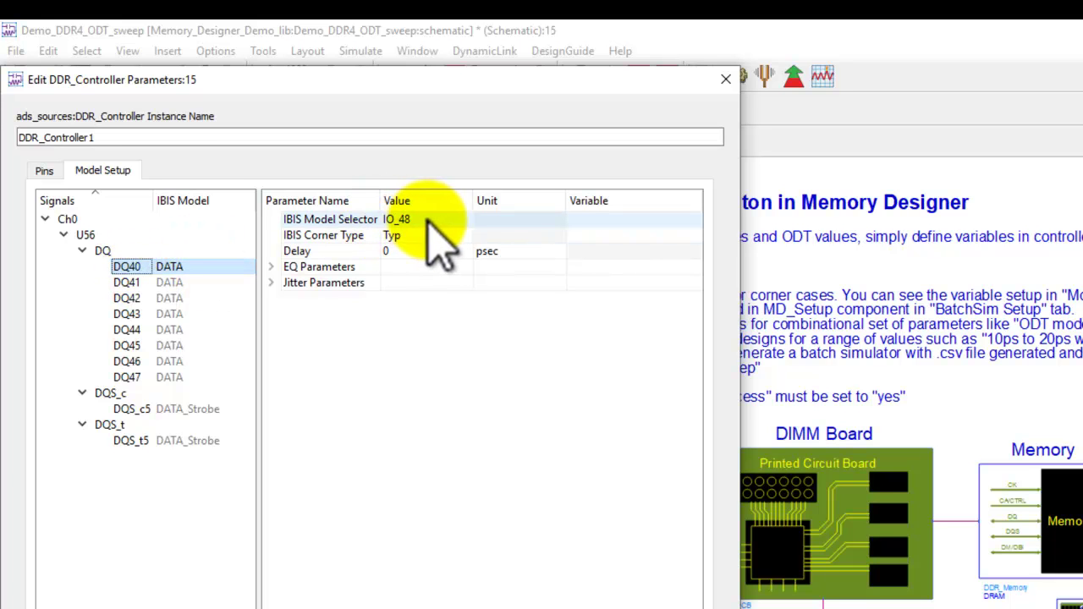
left_click(448, 240)
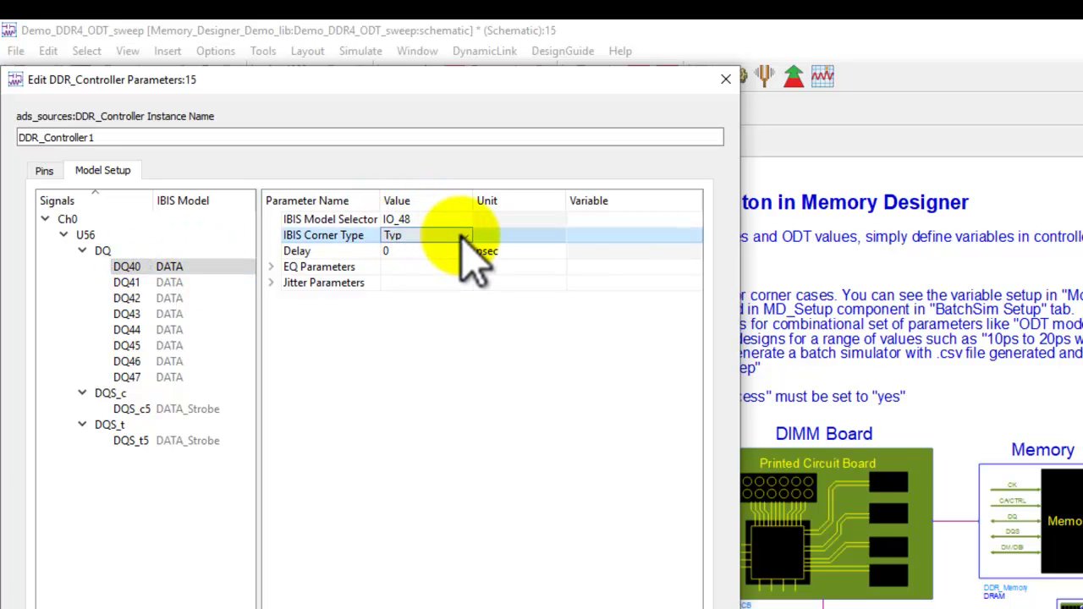
left_click(459, 251)
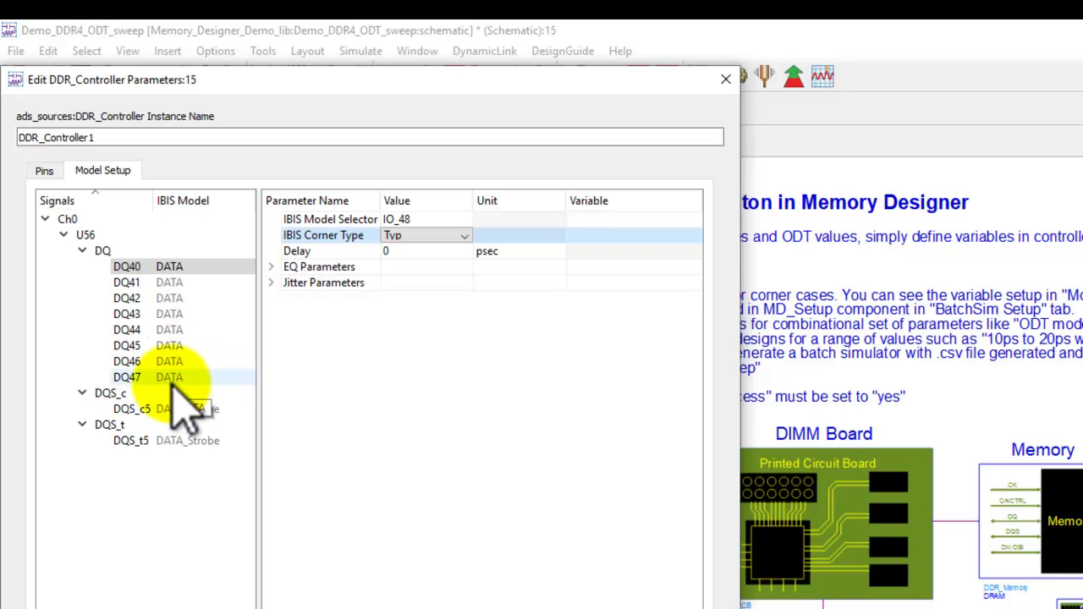
left_click(142, 381, "shift")
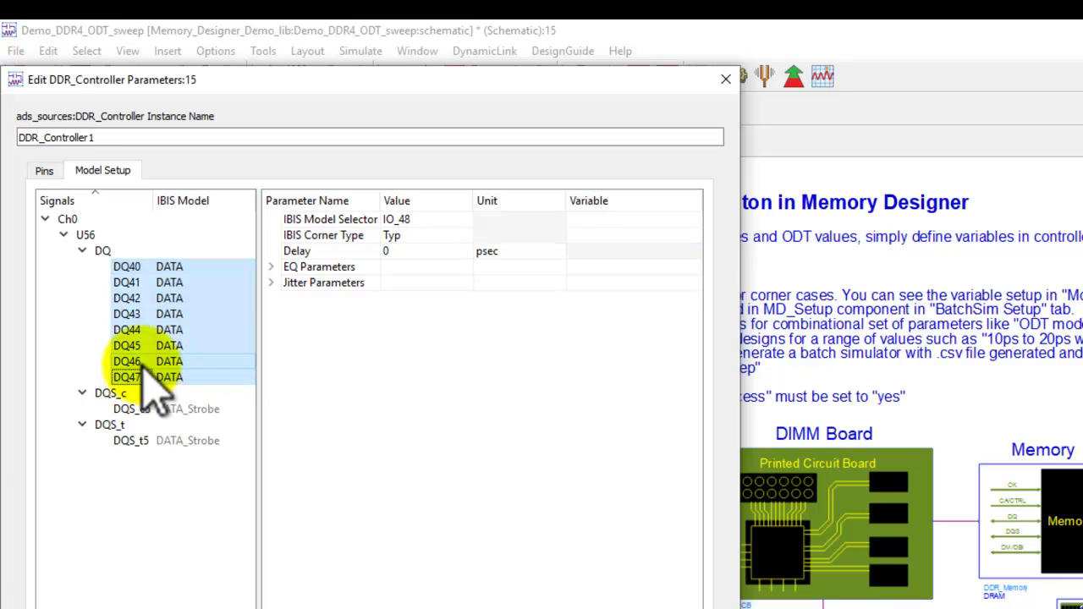
- Group DQ40–DQ47 as Ctrl_IBISModel with description 'ssss'
right_click(162, 332)
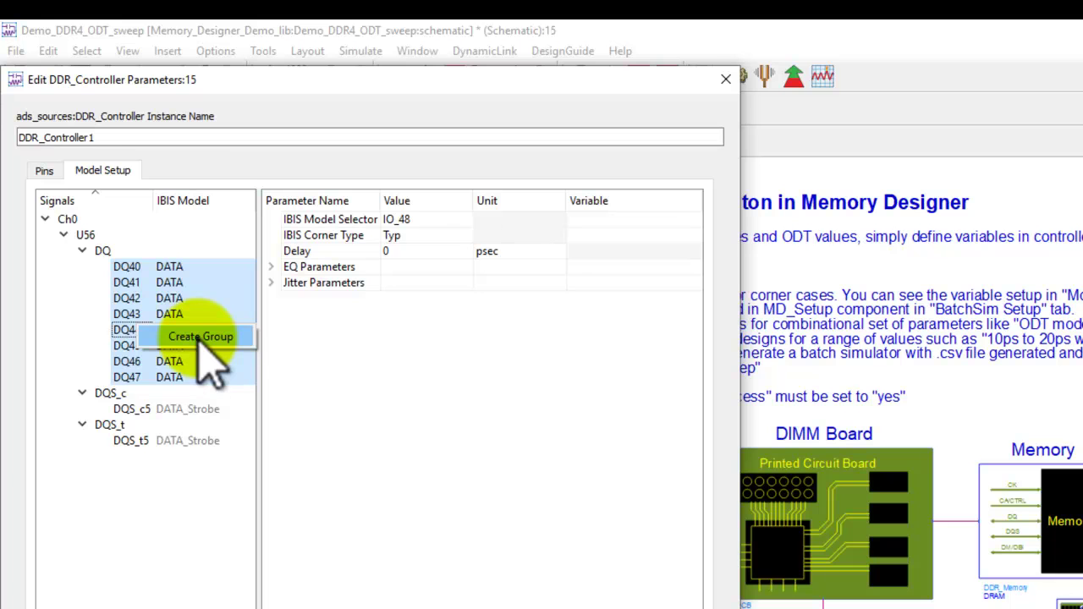
left_click(200, 336)
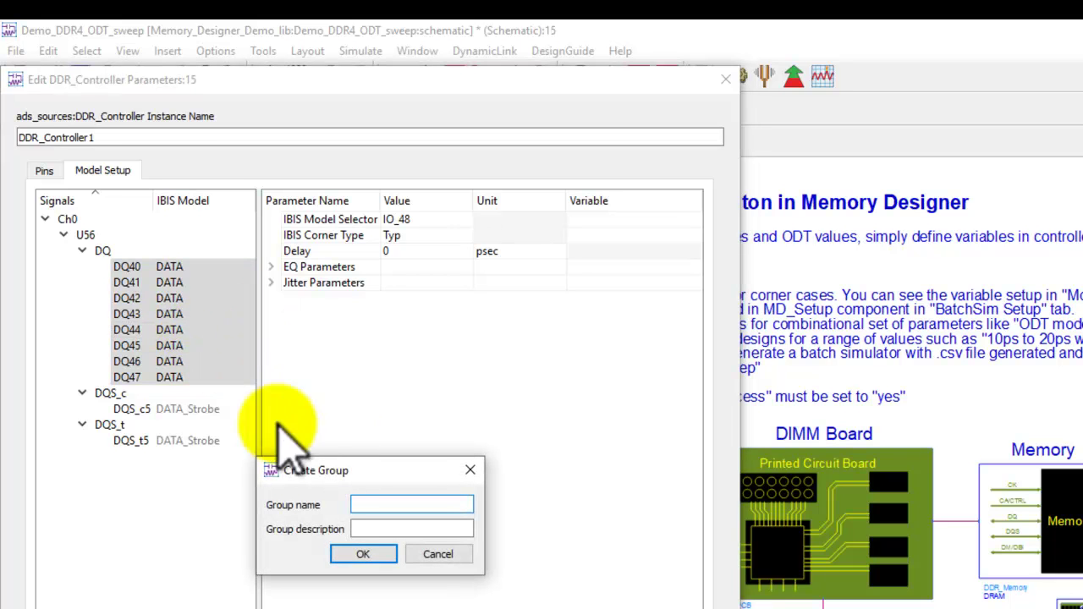
type("Ctrl_")
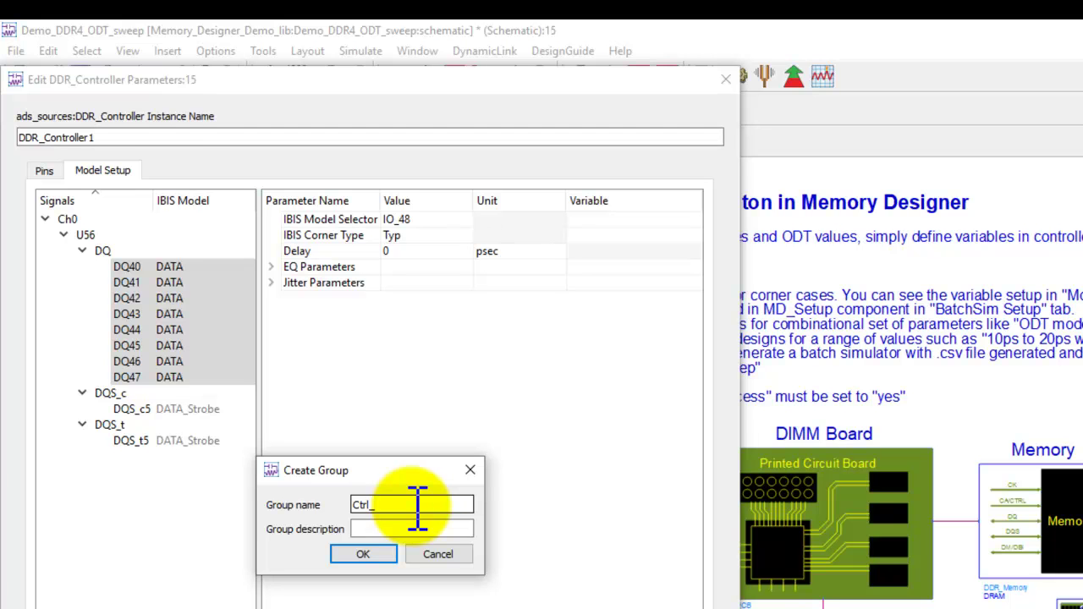
type("IBISModel")
left_click(413, 528)
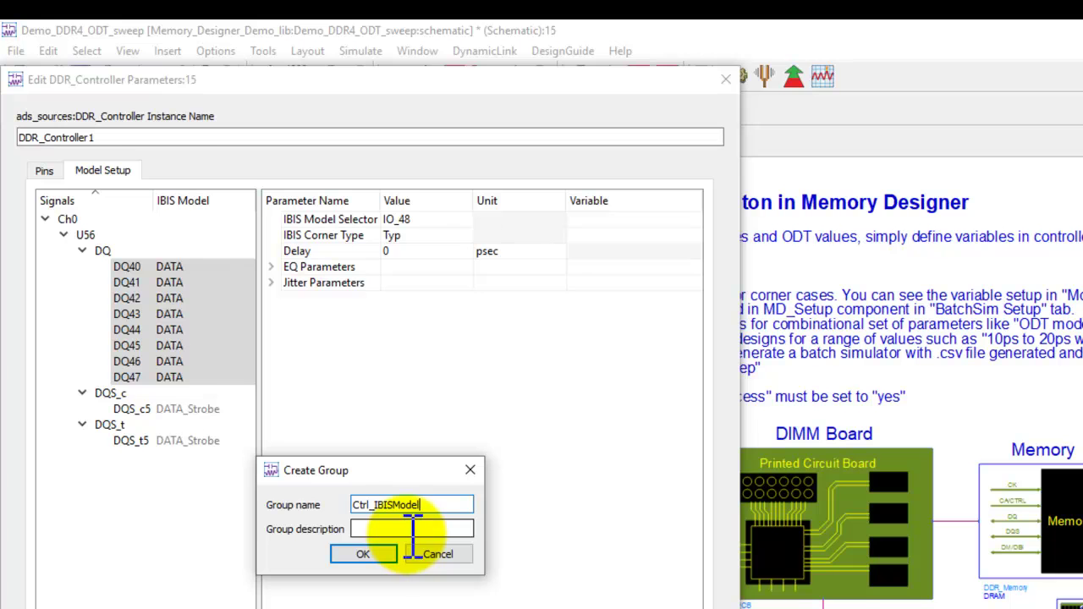
type("ssss")
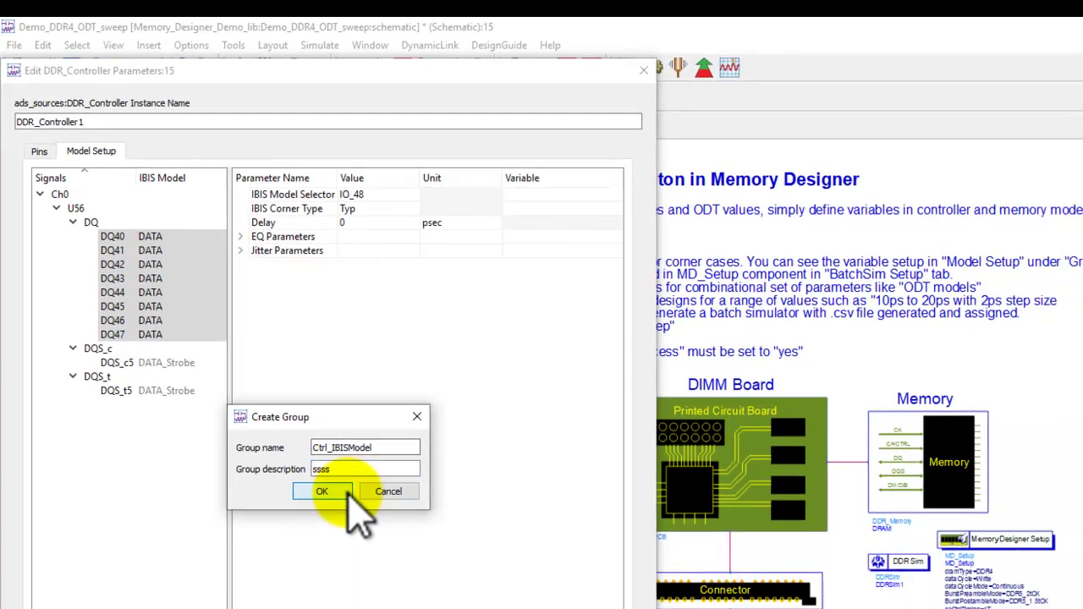
left_click(363, 555)
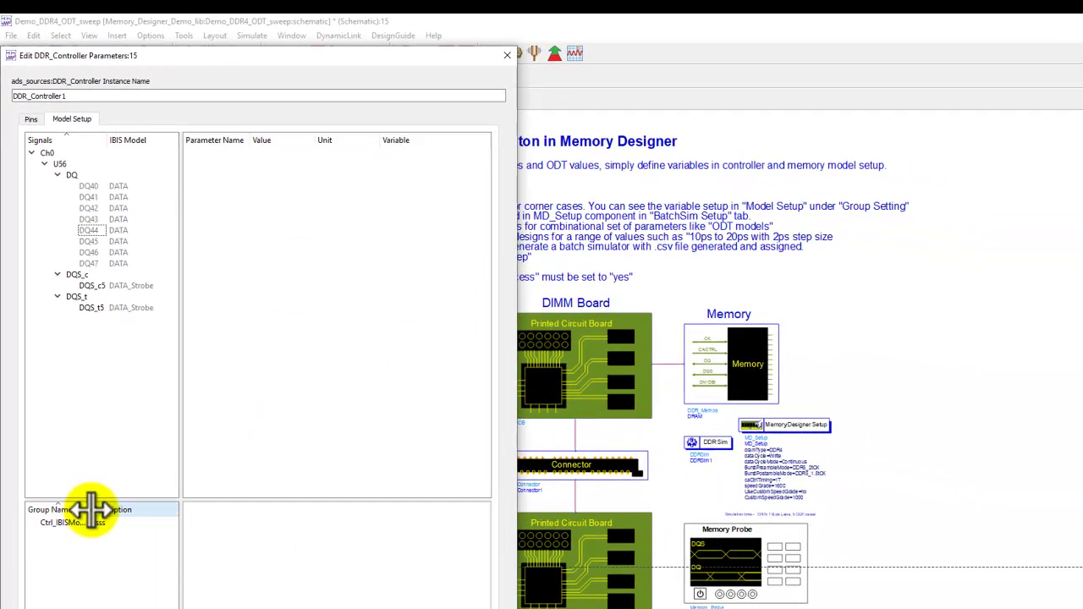
- Keep the Ctrl_IBISModel group's IBIS model at IO_48 and bind its selector variable to ctrl_odt
left_click_drag(90, 509, 119, 510)
left_click(79, 519)
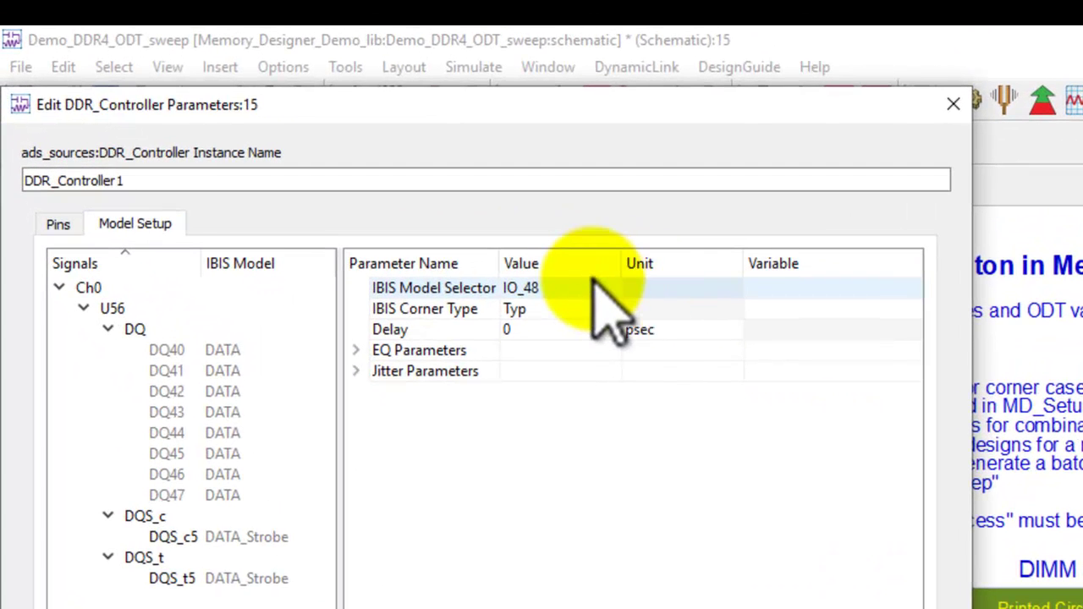
left_click(595, 288)
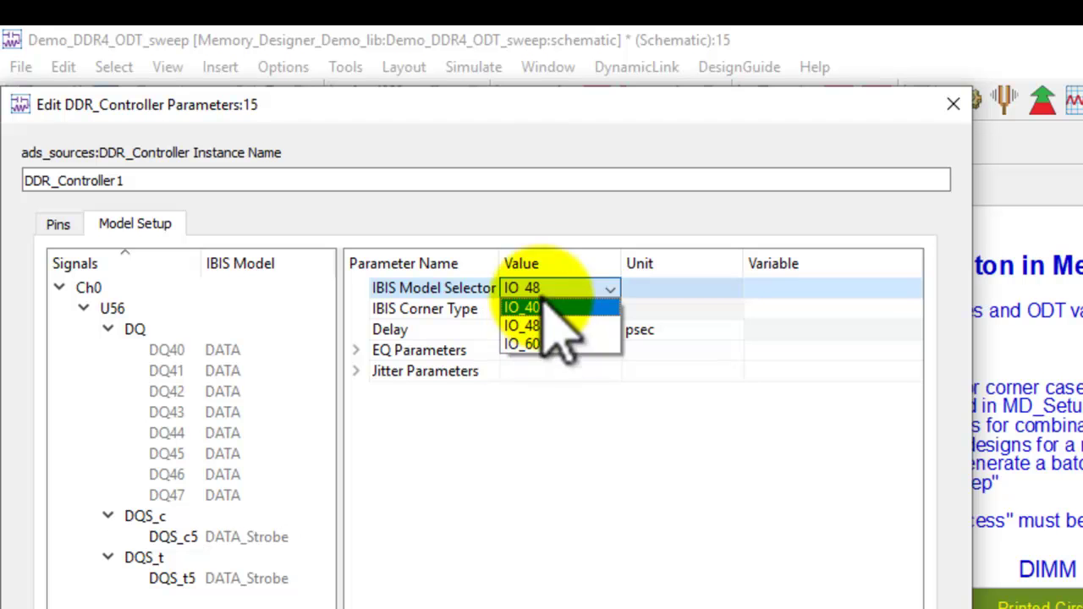
left_click(595, 468)
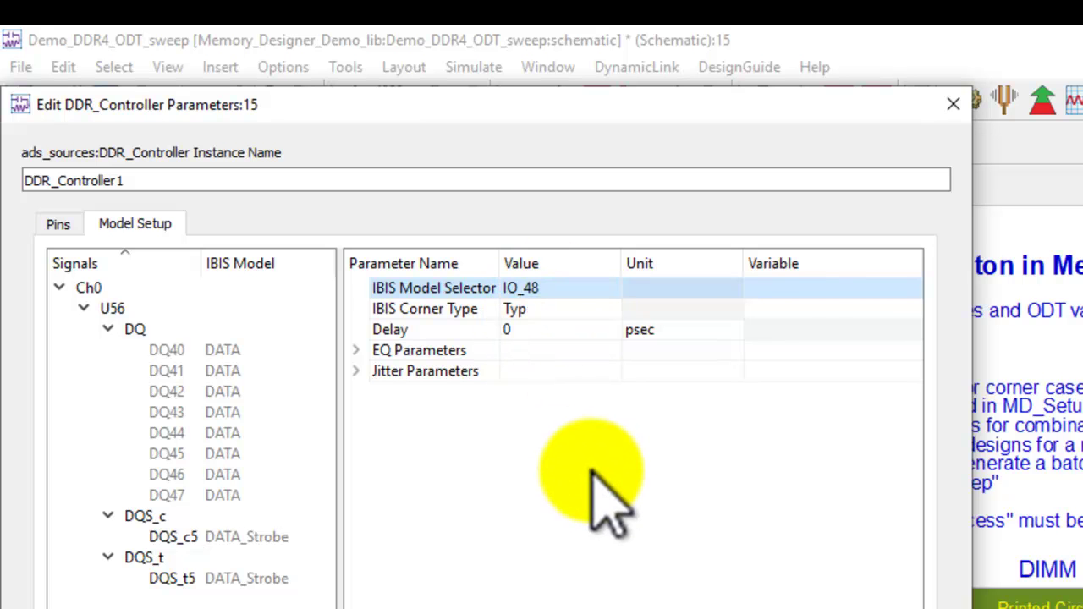
left_click(766, 287)
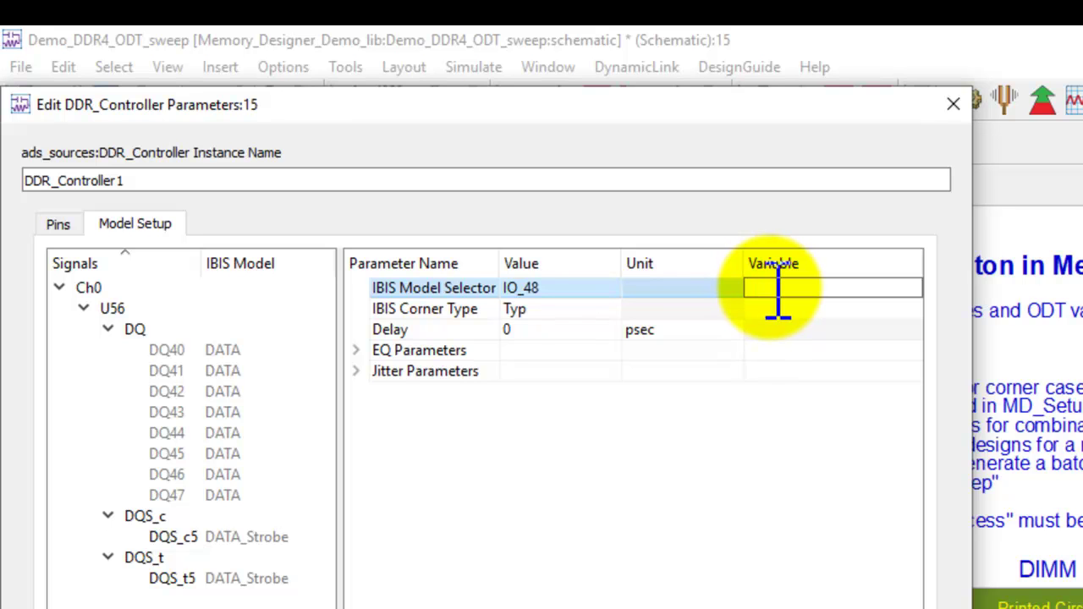
type("ctrl_odt")
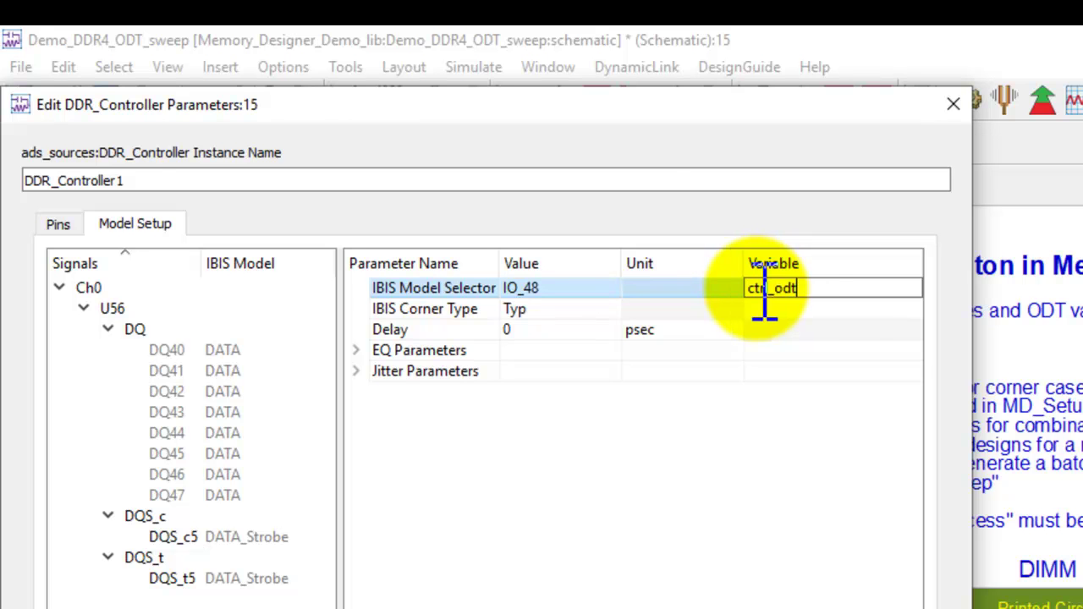
left_click(742, 444)
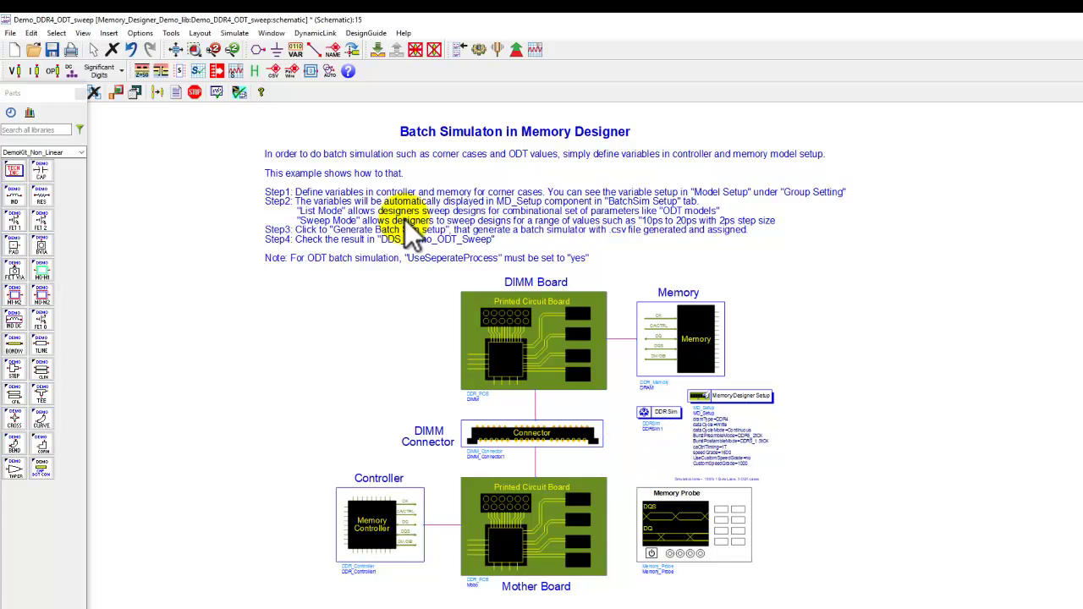
- Place VAR1 (X=1.0) left of the DIMM Connector and fit the whole design in view
left_click(289, 54)
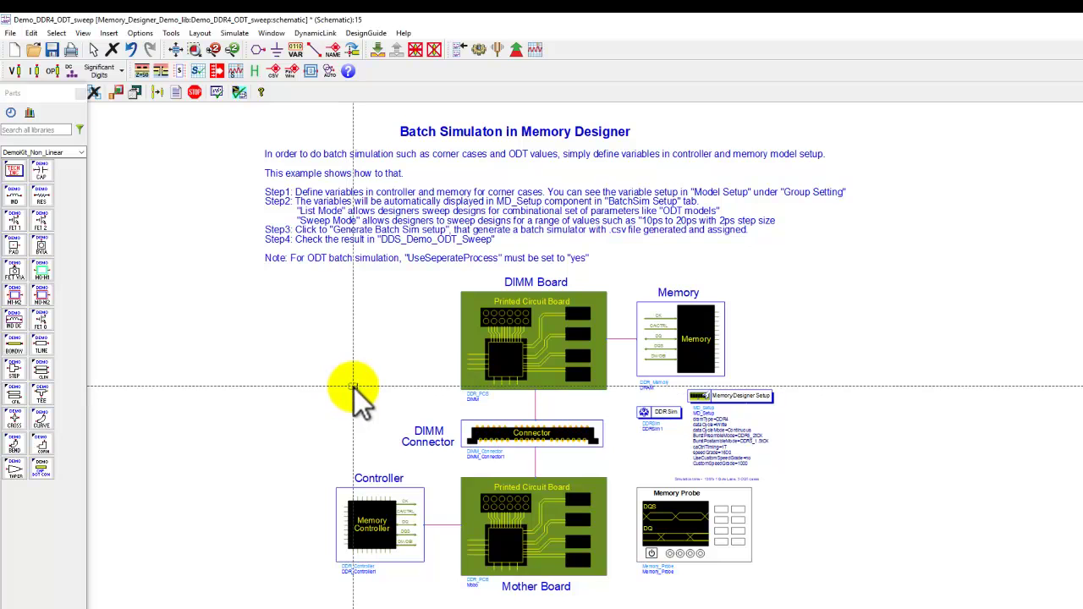
left_click(354, 388)
scroll(374, 399, "up", 1)
scroll(477, 380, "up", 1)
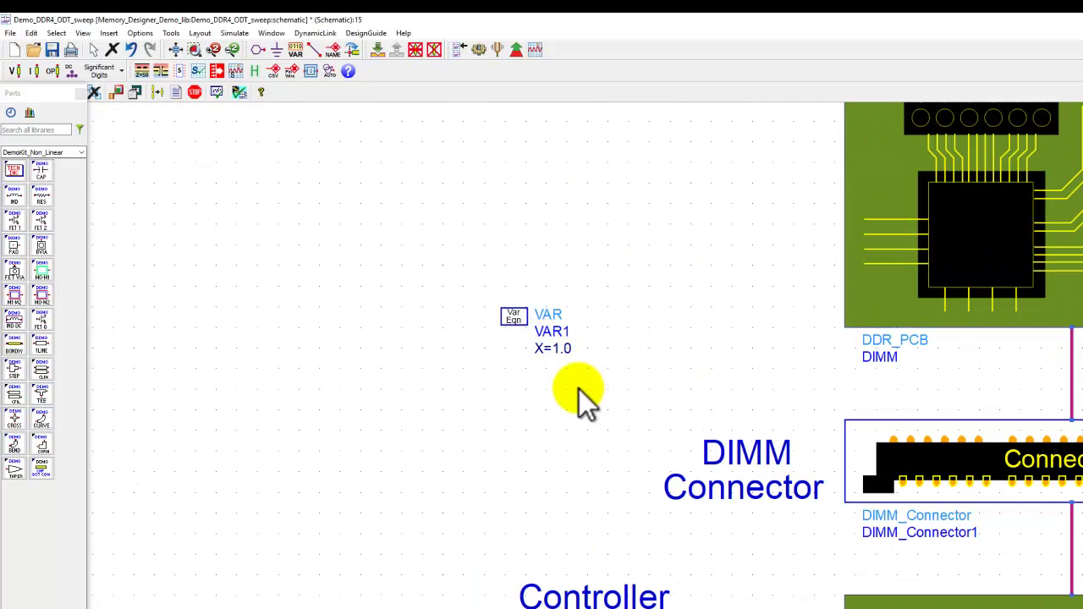
left_click(175, 51)
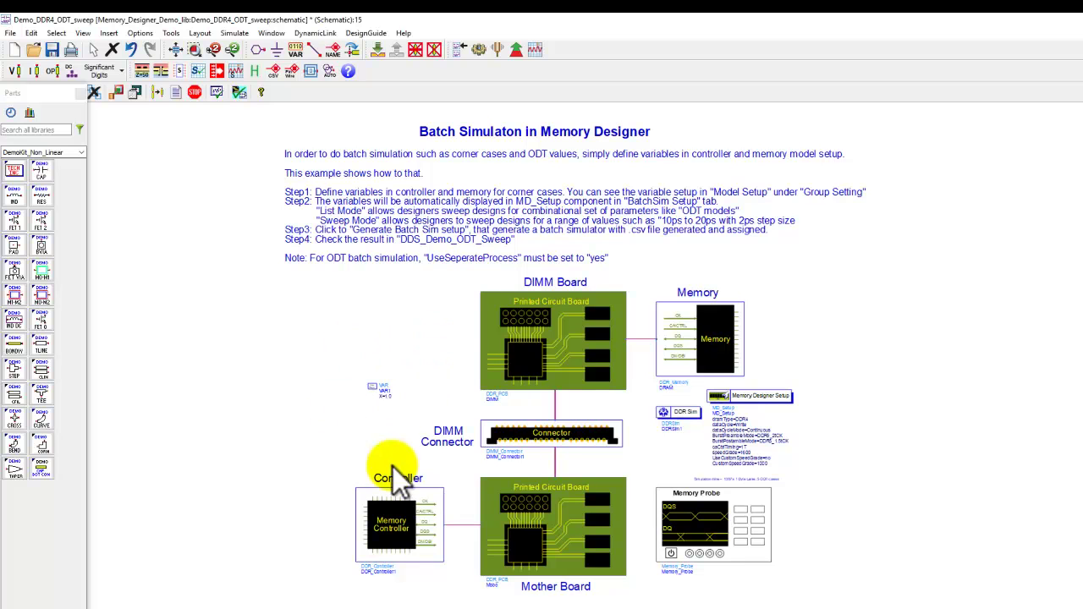
- In MD_Setup's BatchSim Setup, check Sweep Mode, then enable ctrl_odt in List Mode
double_click(743, 399)
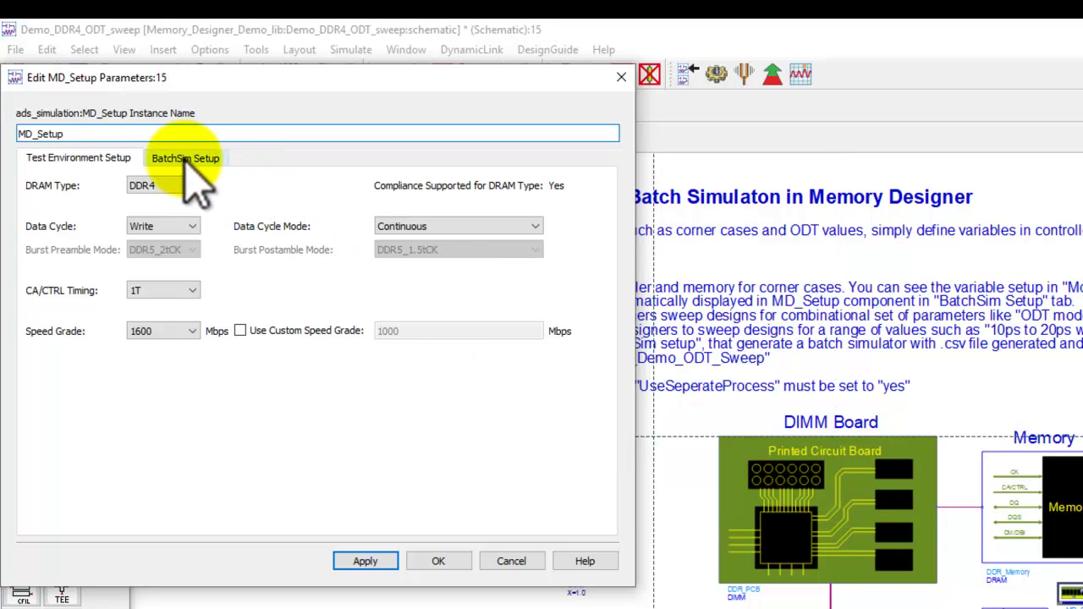
left_click(188, 159)
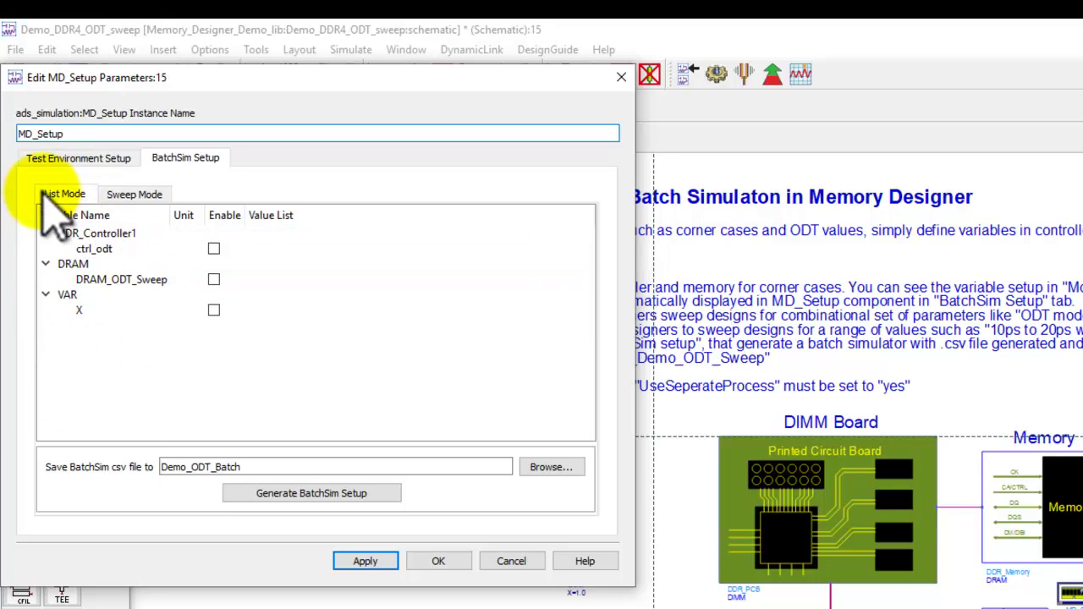
left_click(140, 195)
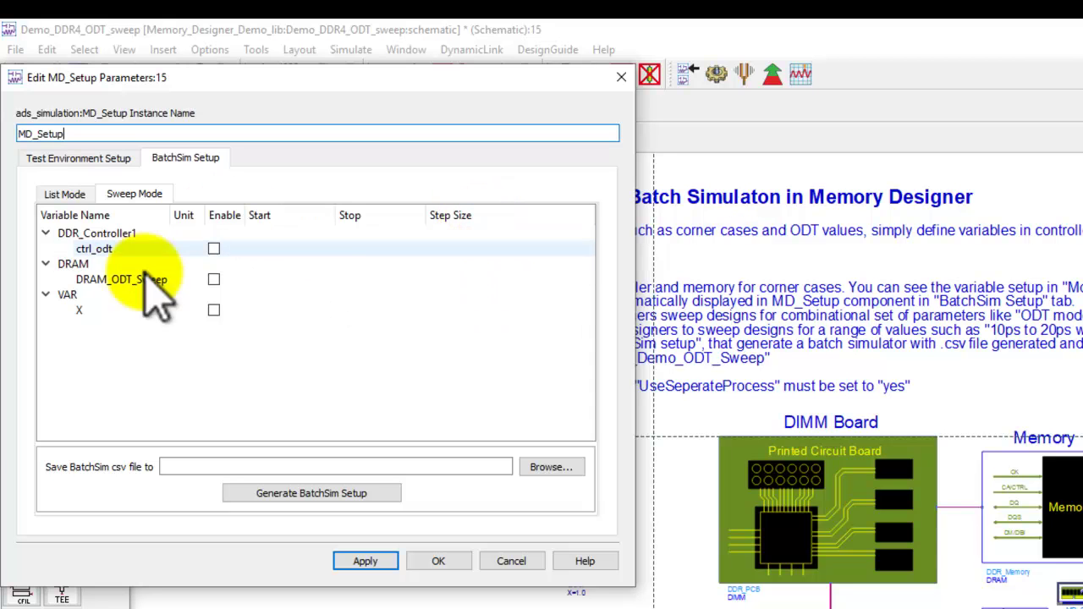
left_click(59, 193)
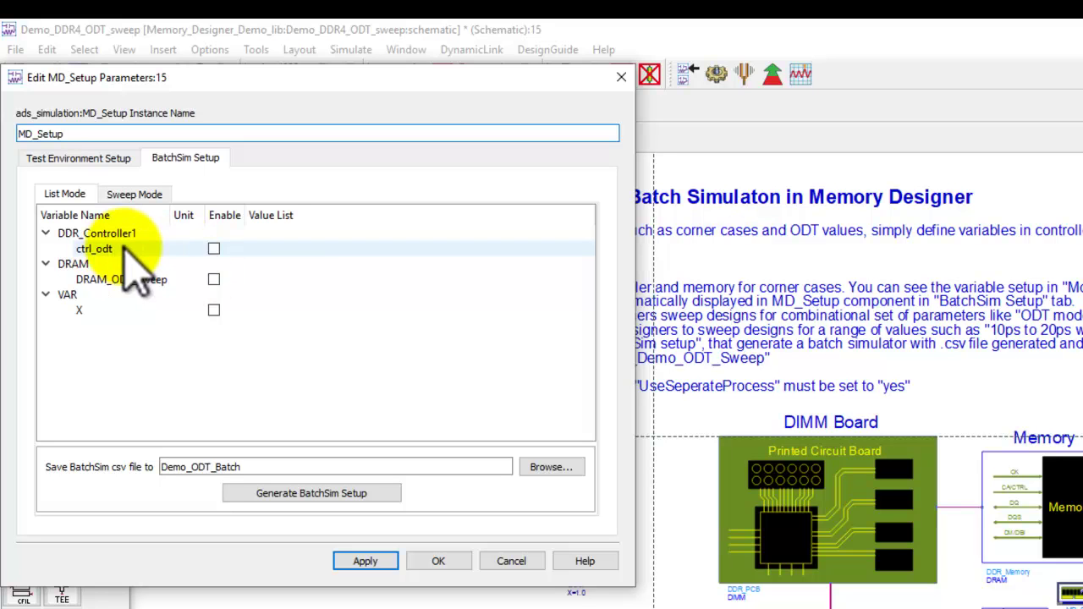
left_click(214, 249)
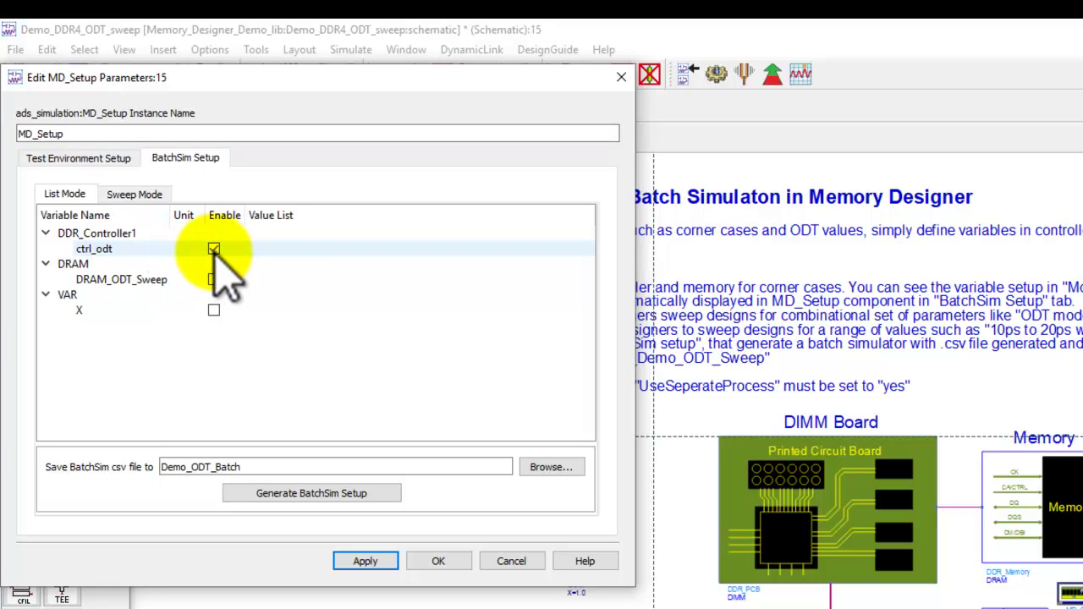
- Enable DRAM_ODT_Sweep and start ctrl_odt's value list with IO_40
left_click(214, 279)
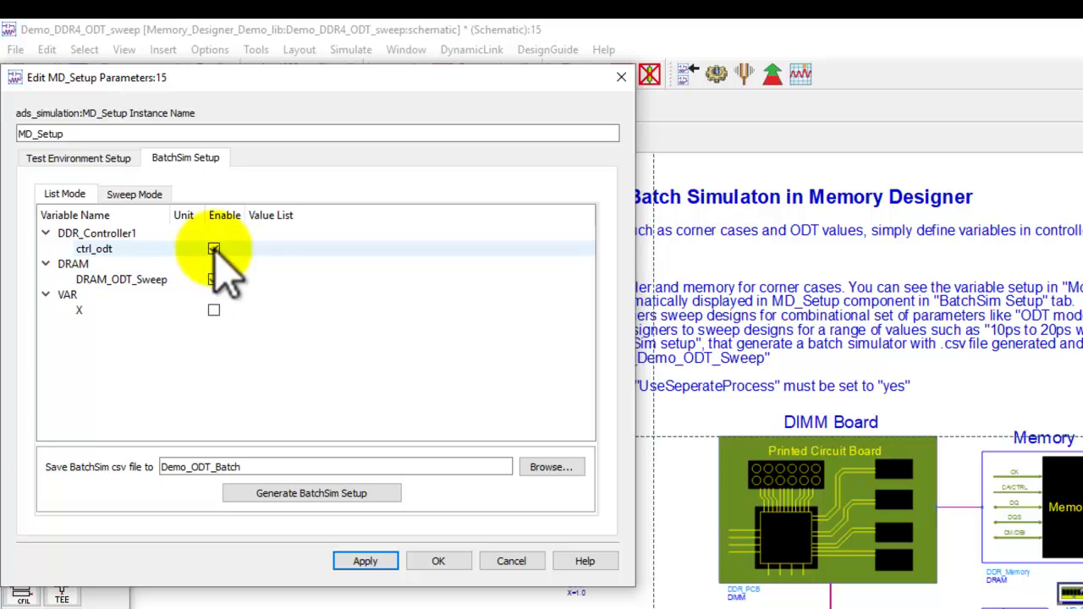
left_click(110, 249)
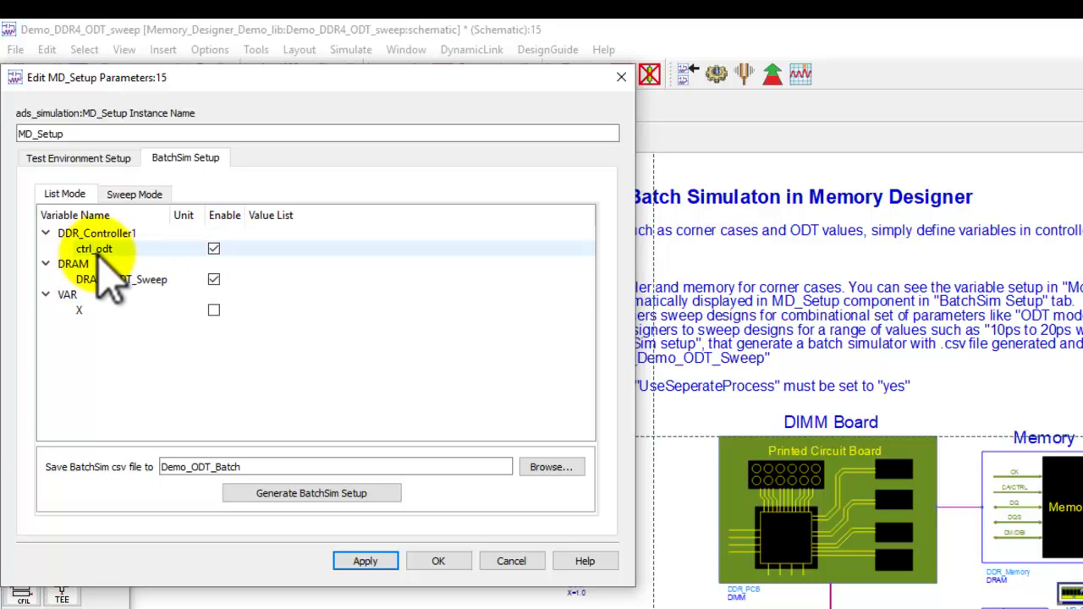
left_click(282, 249)
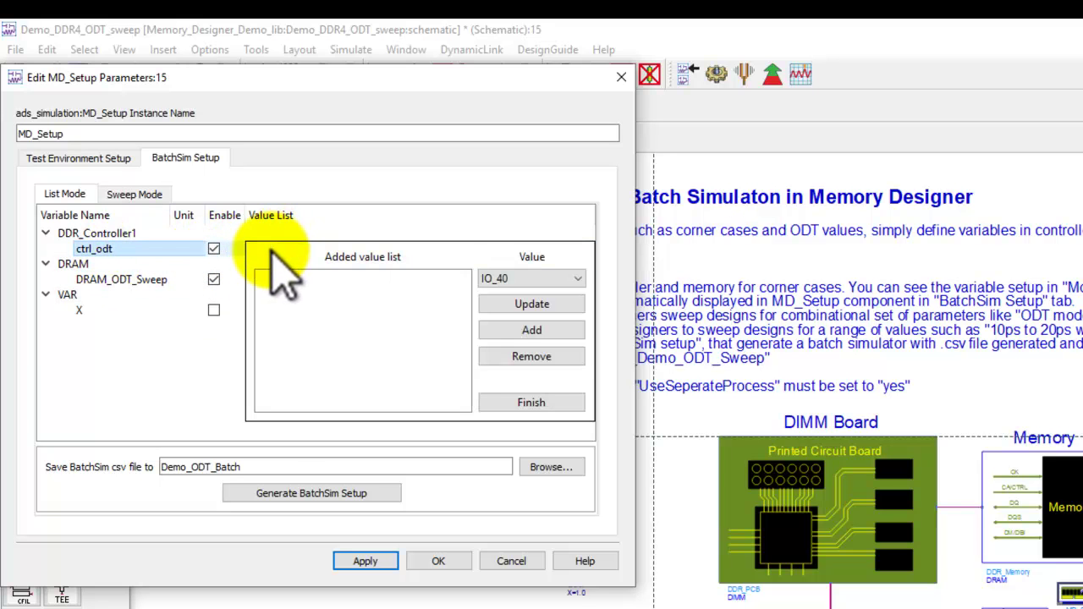
left_click(521, 280)
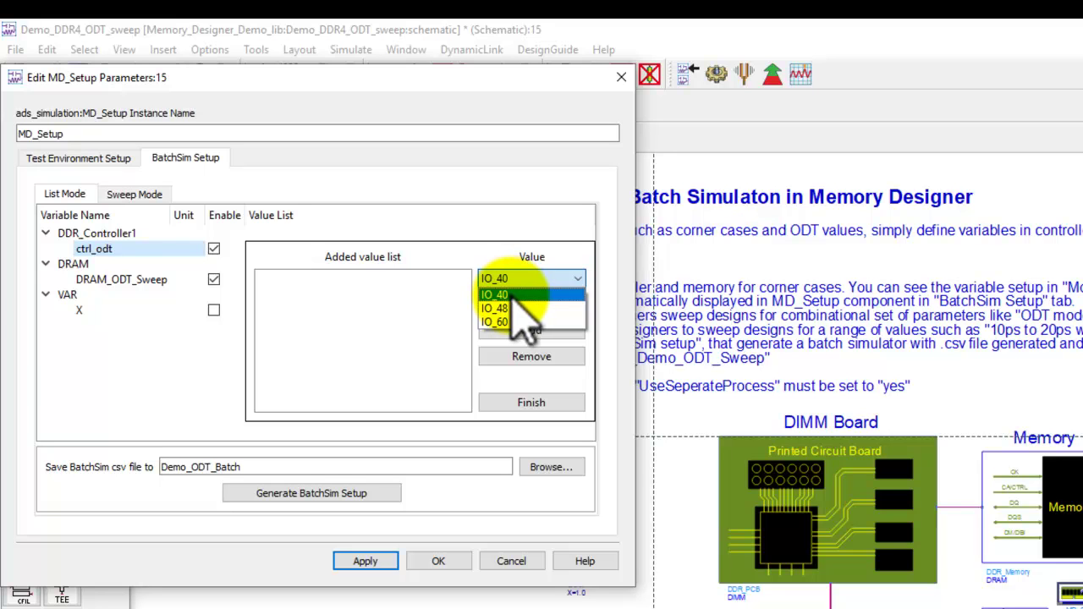
left_click(514, 296)
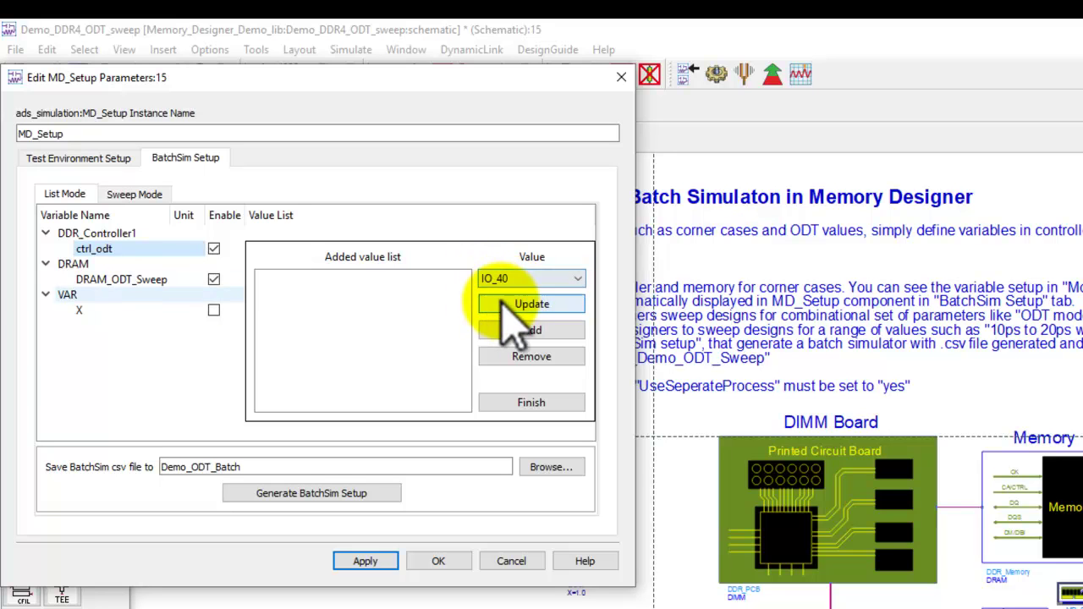
left_click(517, 332)
- Add IO_48 and IO_60 to ctrl_odt's value list and finish it
left_click(521, 279)
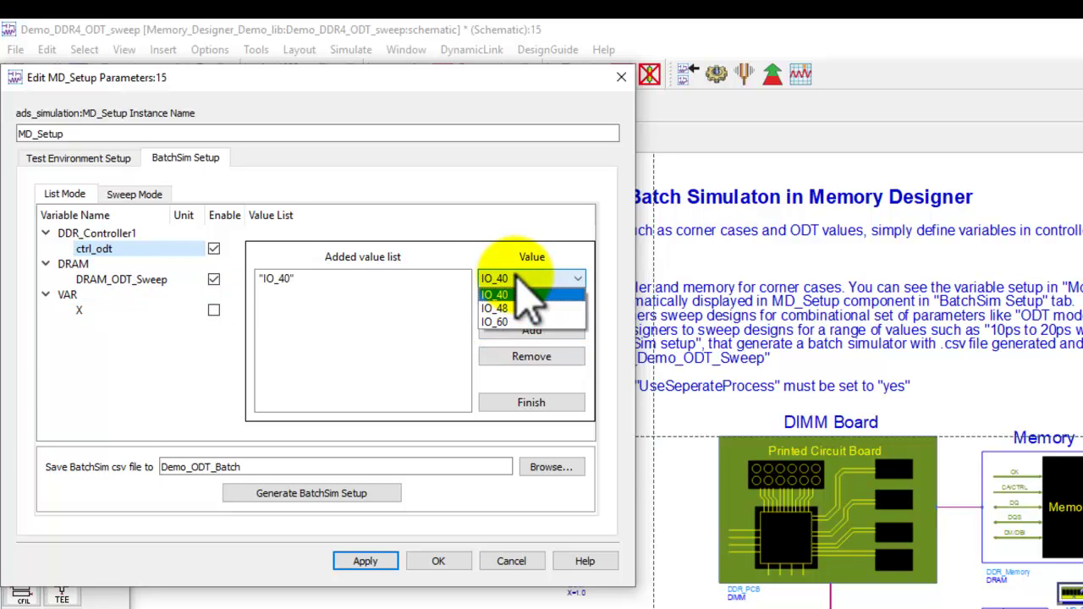
left_click(517, 309)
left_click(523, 328)
left_click(499, 279)
left_click(516, 331)
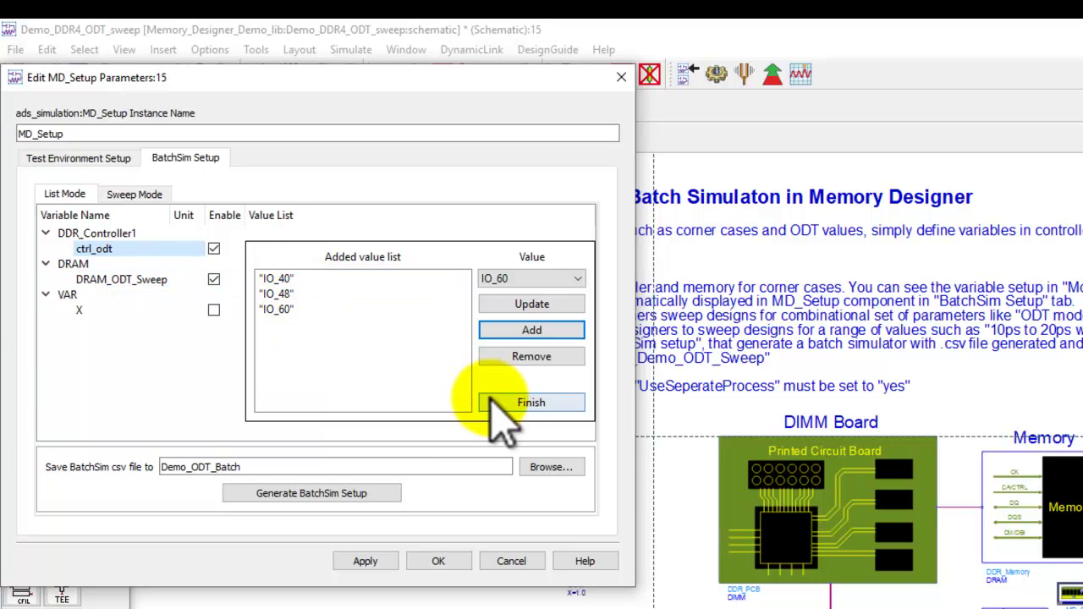
left_click(501, 402)
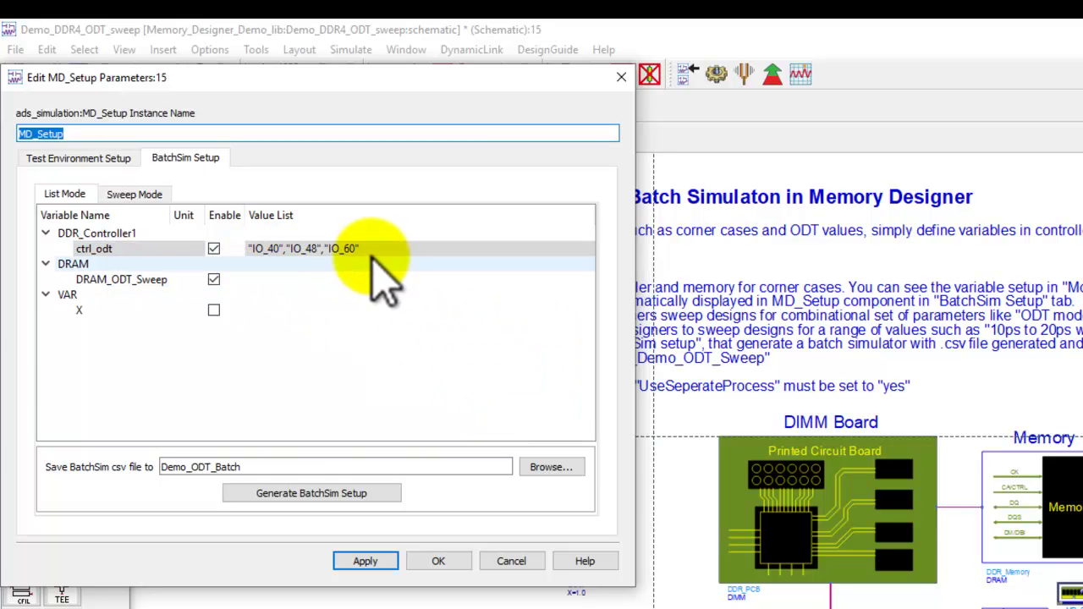
- Start DRAM_ODT_Sweep's value list with IN_40
left_click(292, 279)
left_click(286, 279)
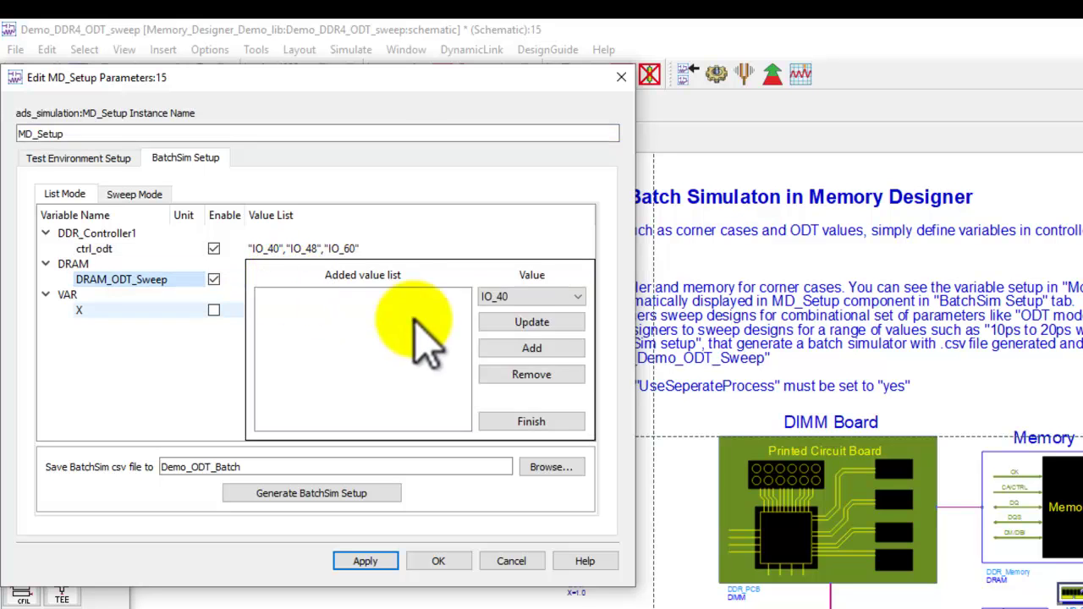
left_click(512, 299)
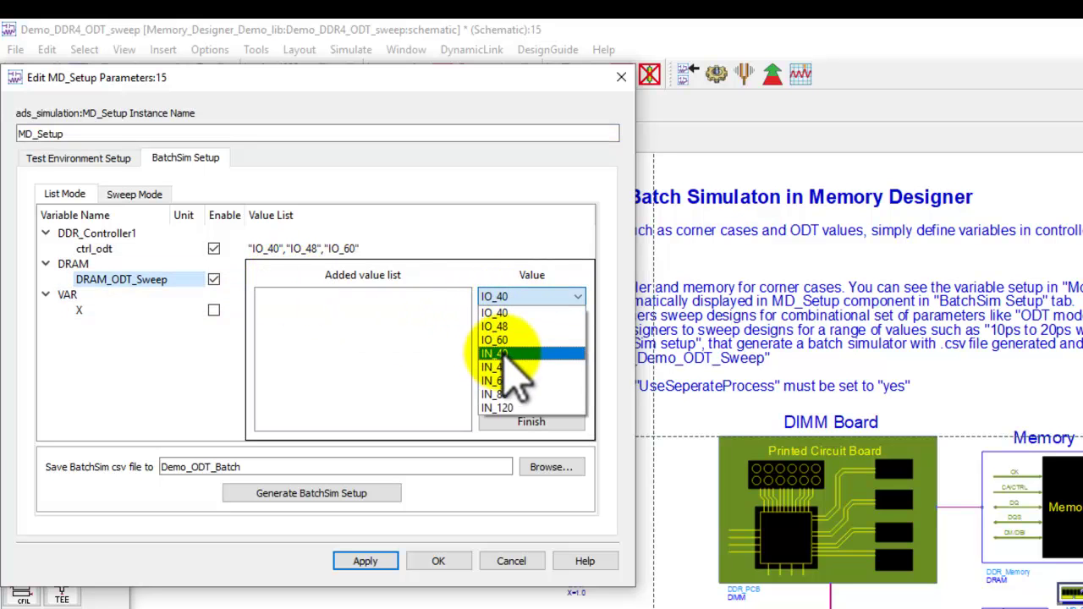
left_click(503, 339)
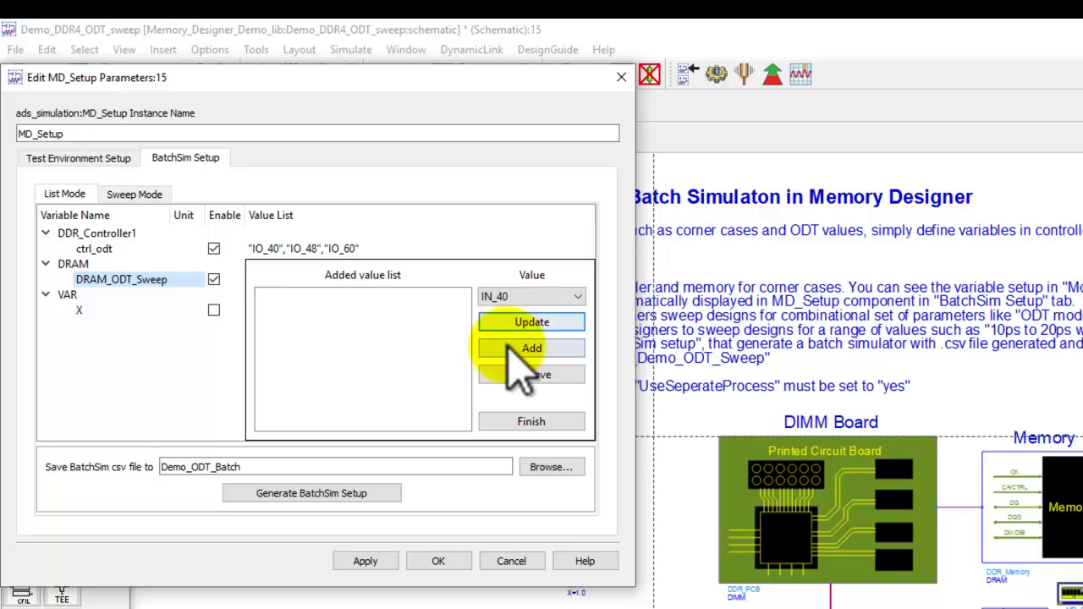
left_click(504, 348)
- Add IN_48 and IN_120 to DRAM_ODT_Sweep's value list and finish it
left_click(499, 297)
left_click(512, 367)
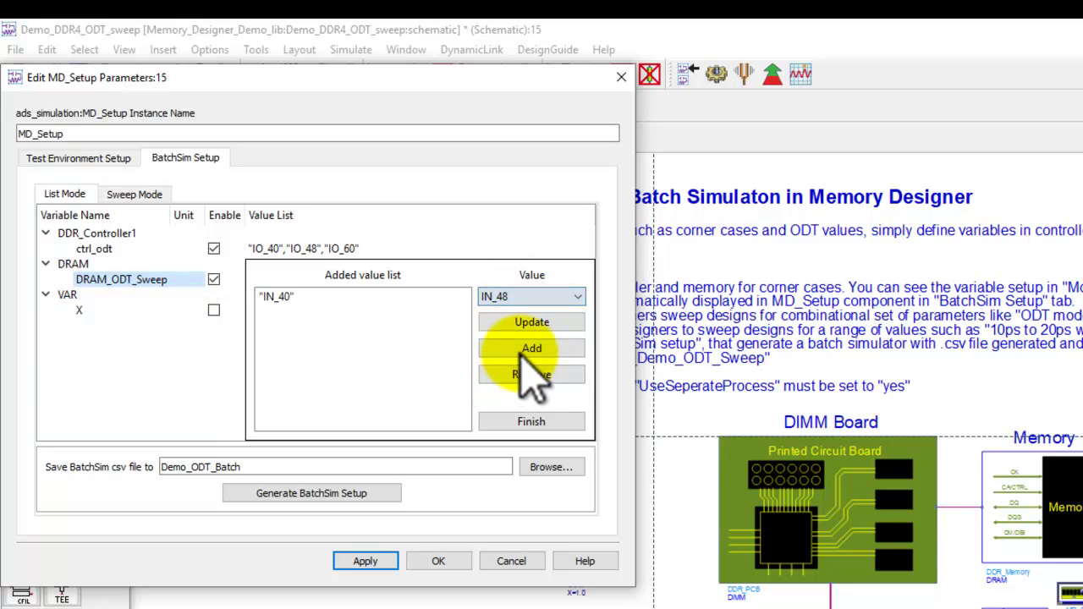
left_click(526, 347)
left_click(529, 297)
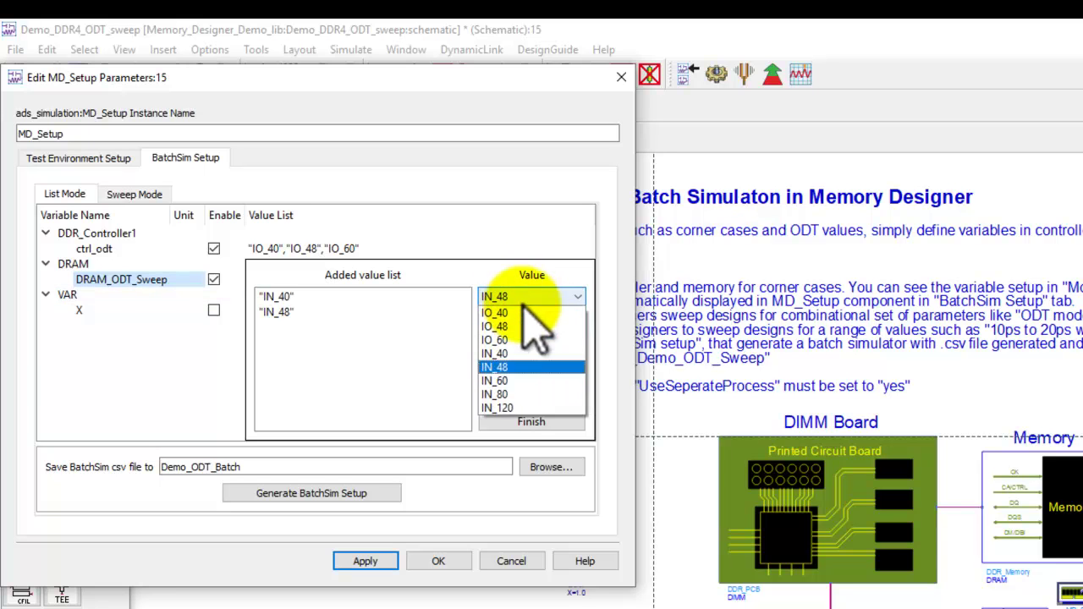
left_click(508, 408)
left_click(523, 353)
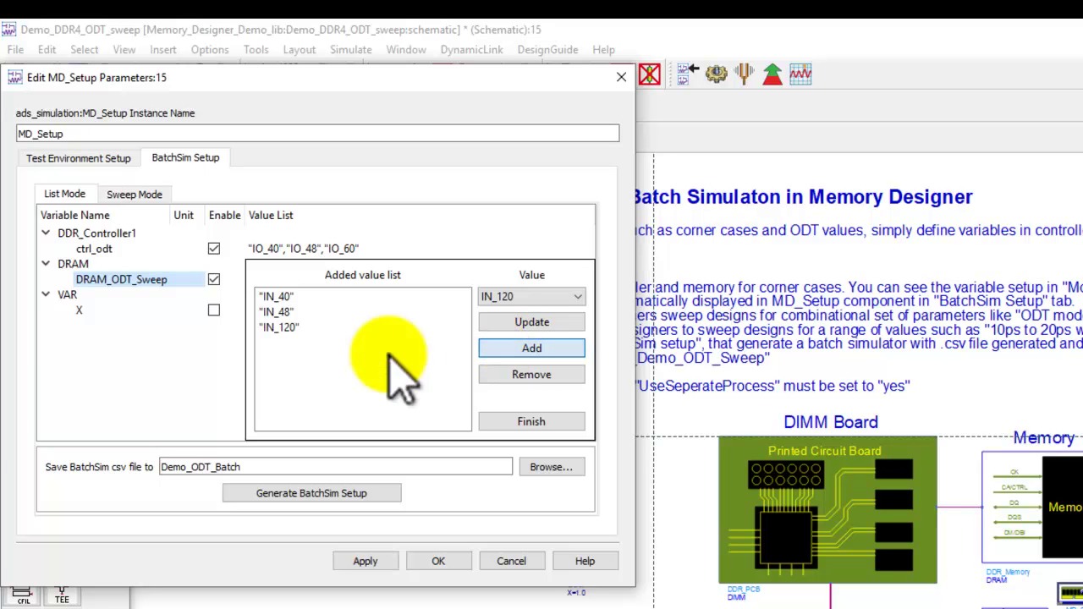
left_click(507, 423)
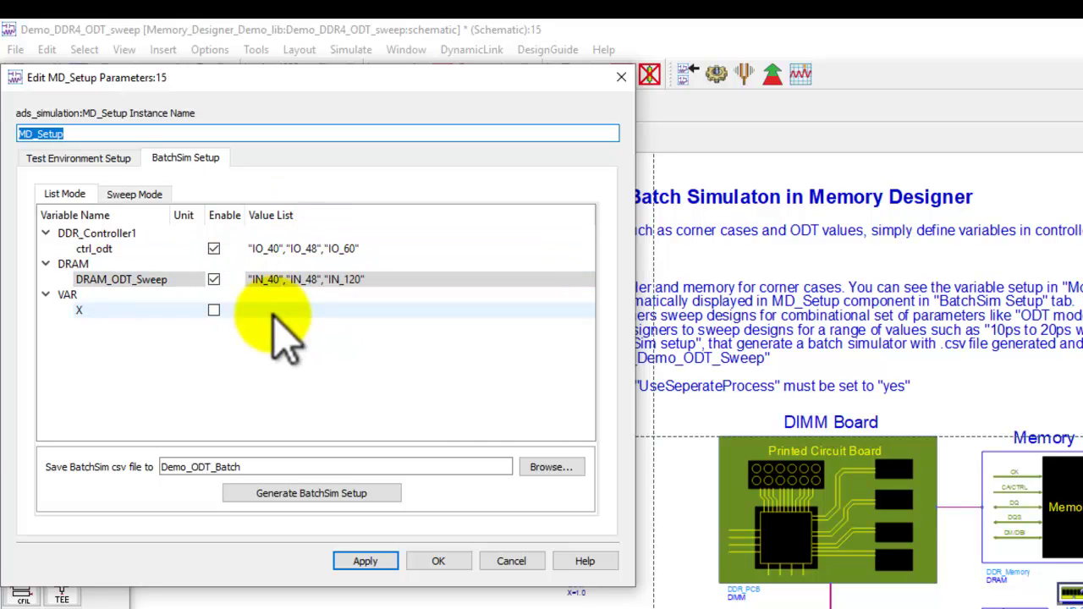
- Generate Demo_ODT_Batch1.csv and the BatchSim1 controller, then open BatchSim1's parameters
left_click(276, 465)
type("1")
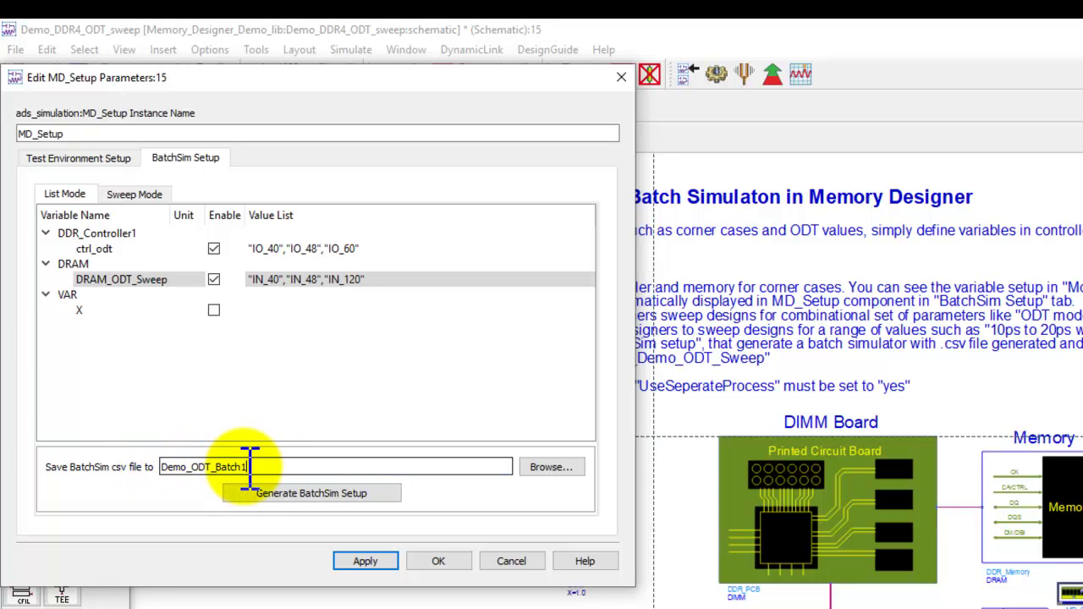
left_click(292, 494)
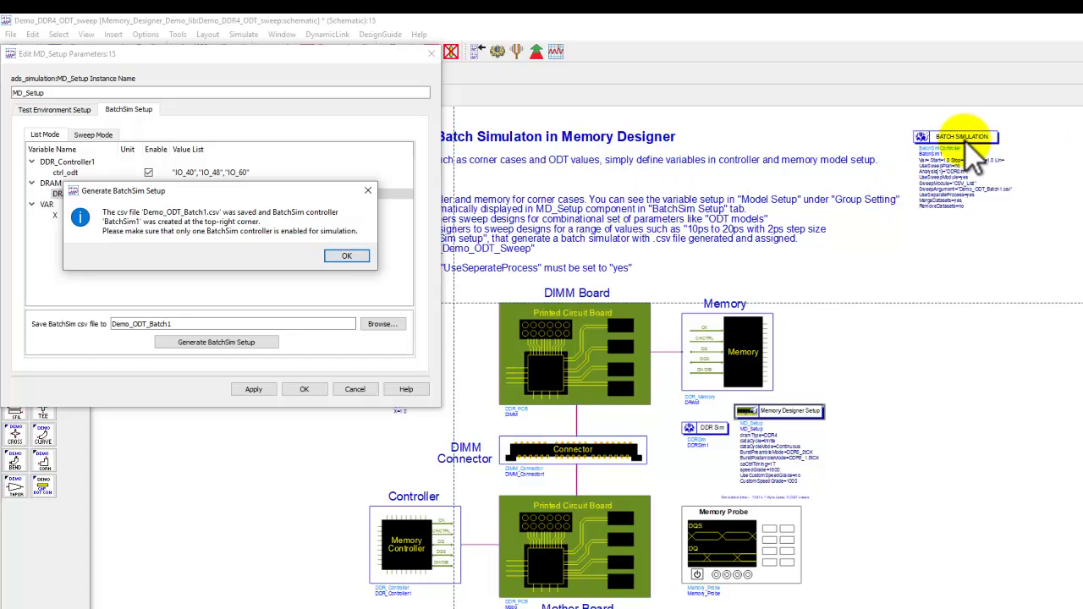
left_click(360, 256)
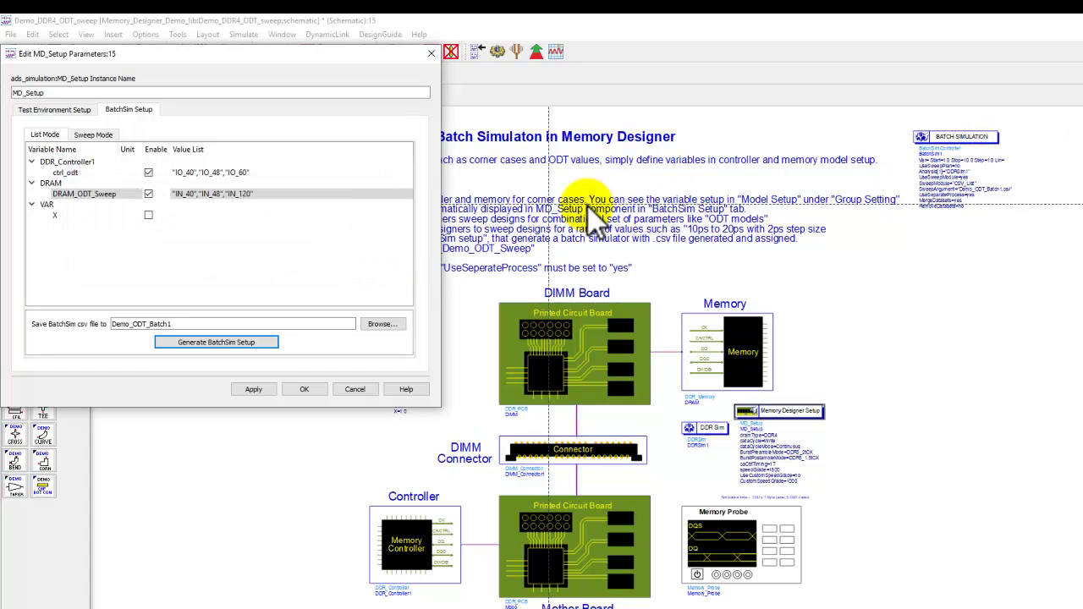
double_click(962, 137)
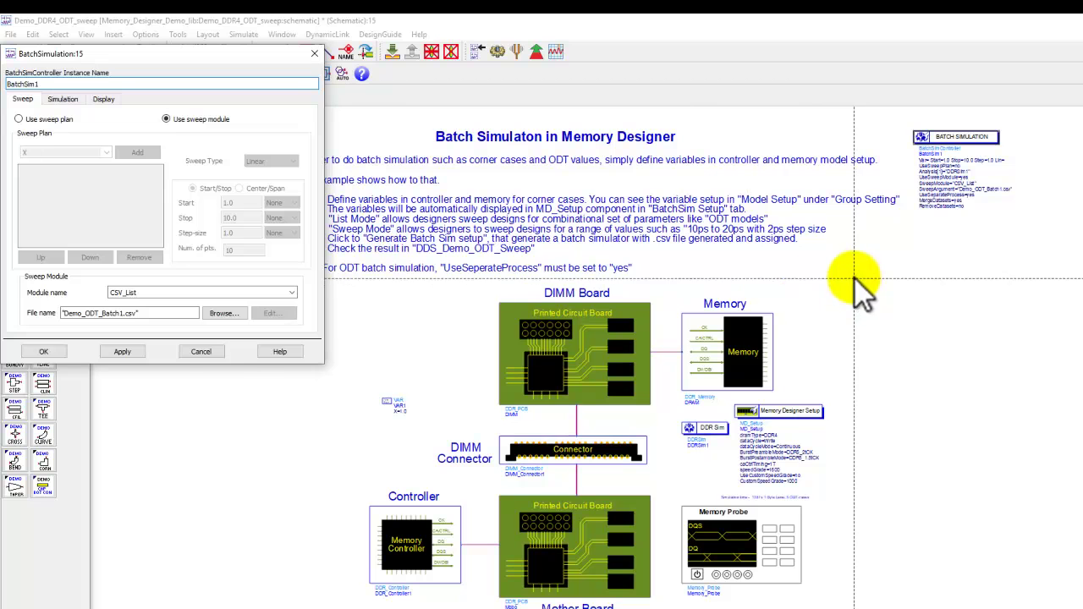
- Move the BATCH SIMULATION controller next to Memory and open Demo_ODT_Batch1.csv in WordPad
left_click(197, 351)
left_click_drag(960, 139, 840, 330)
scroll(840, 338, "up", 3)
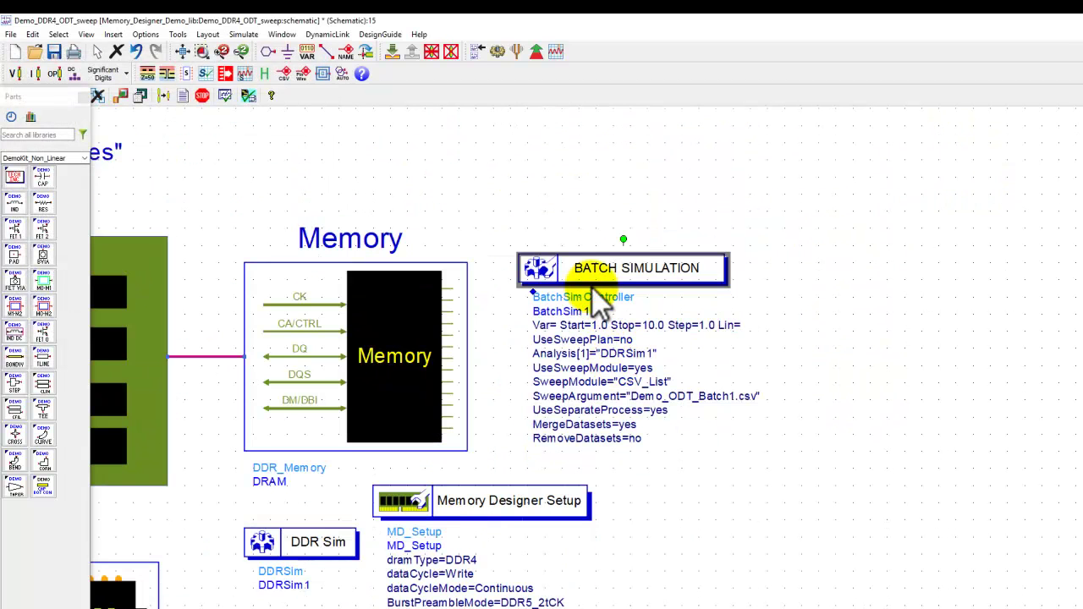
double_click(592, 271)
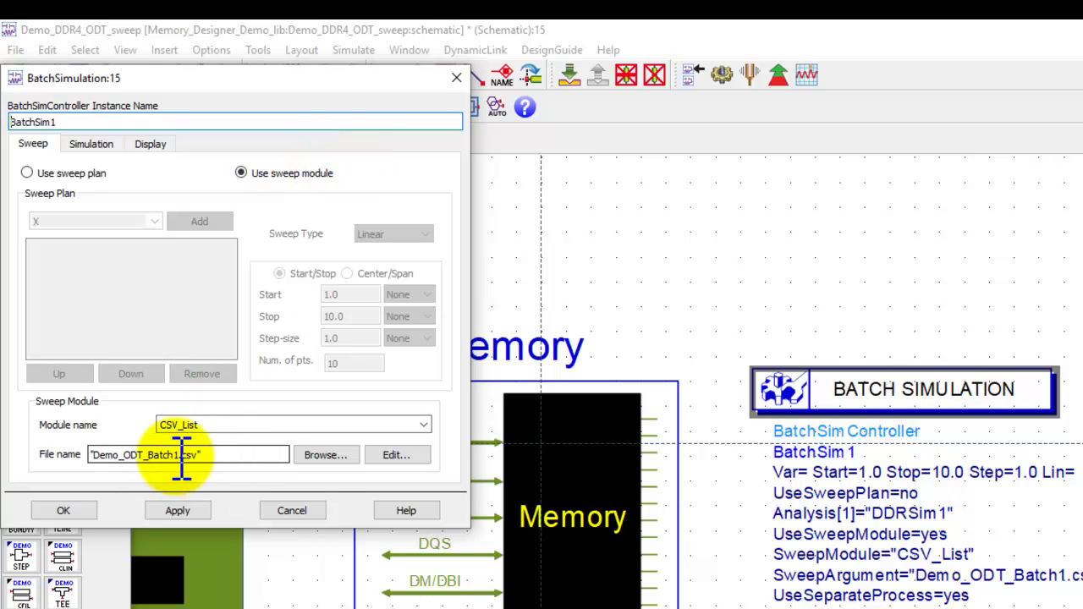
left_click(393, 457)
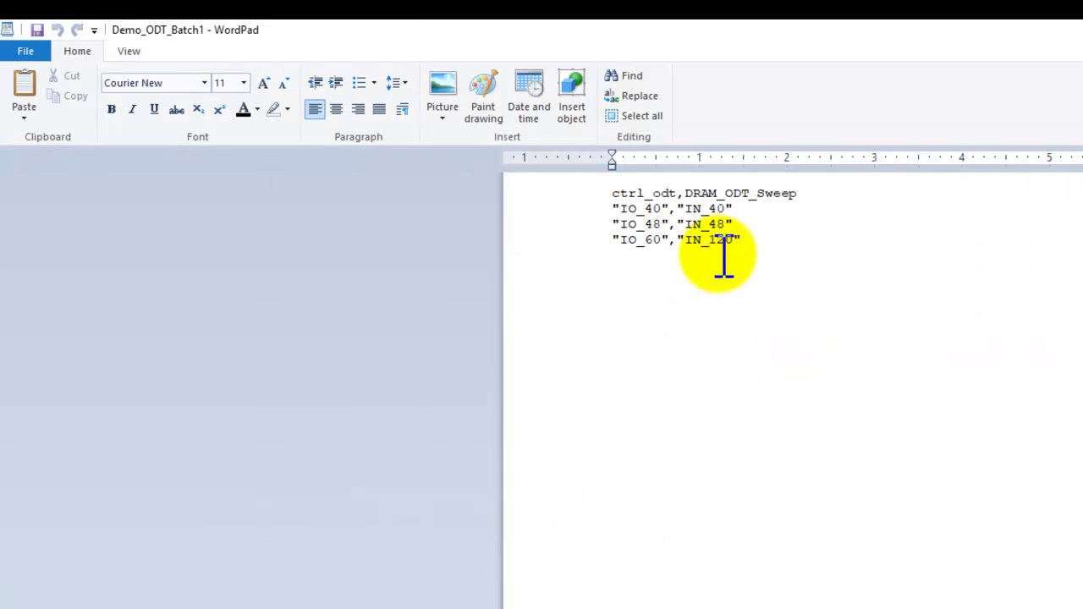
- Walk through the ctrl_odt/DRAM_ODT_Sweep headers and the IO_40/IN_40, IO_48/IN_48, IO_60/IN_120 pairs
scroll(618, 211, "up", 3)
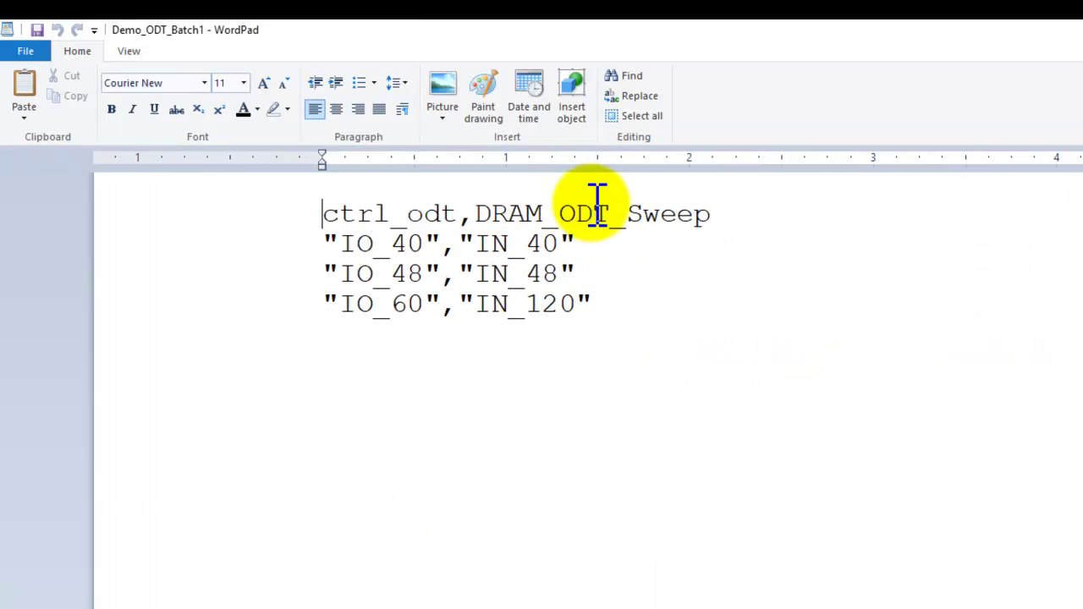
mouse_move(317, 217)
left_mouse_down()
mouse_move(447, 246)
mouse_move(430, 212)
mouse_move(636, 234)
mouse_move(682, 219)
left_mouse_up()
left_click(461, 218)
left_click(381, 250)
left_click(505, 249)
left_click(388, 282)
left_click(506, 283)
left_click(392, 317)
left_click(506, 316)
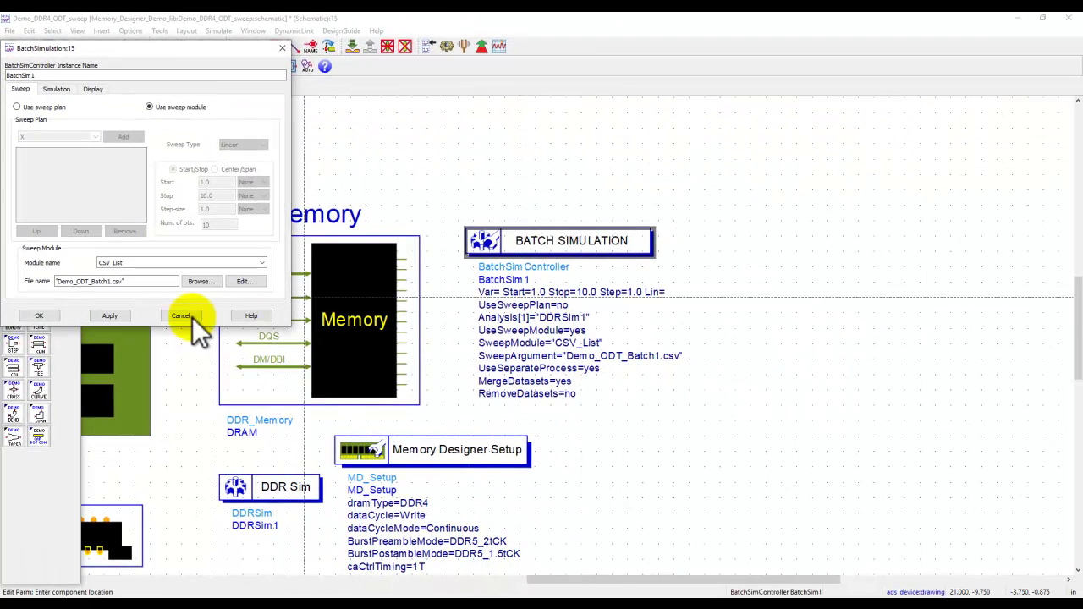
- Accept the BatchSimulation settings and zoom the schematic to fit
left_click(190, 315)
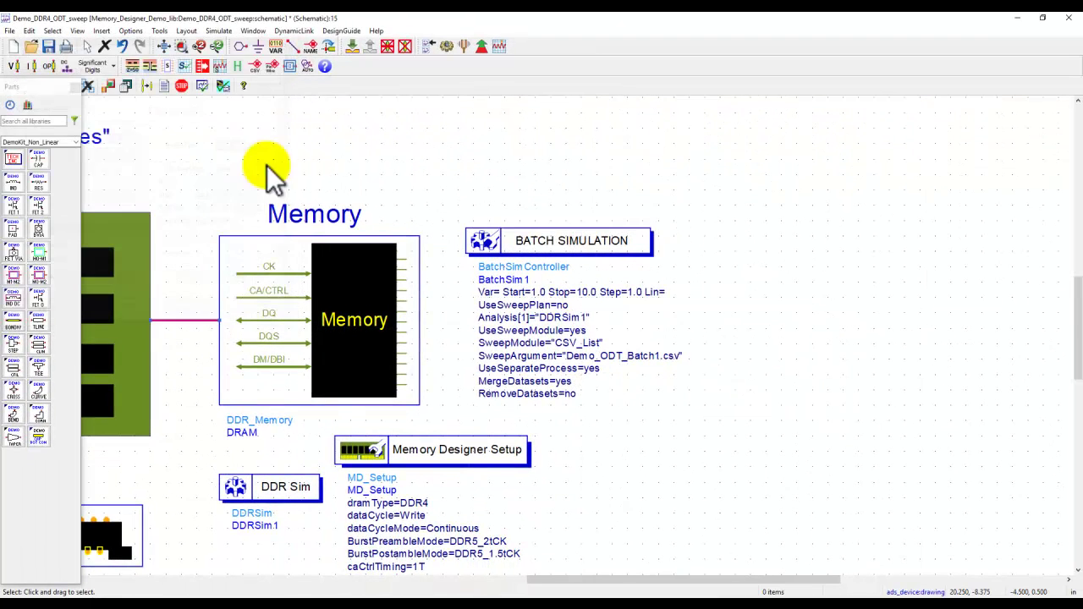
left_click(182, 46)
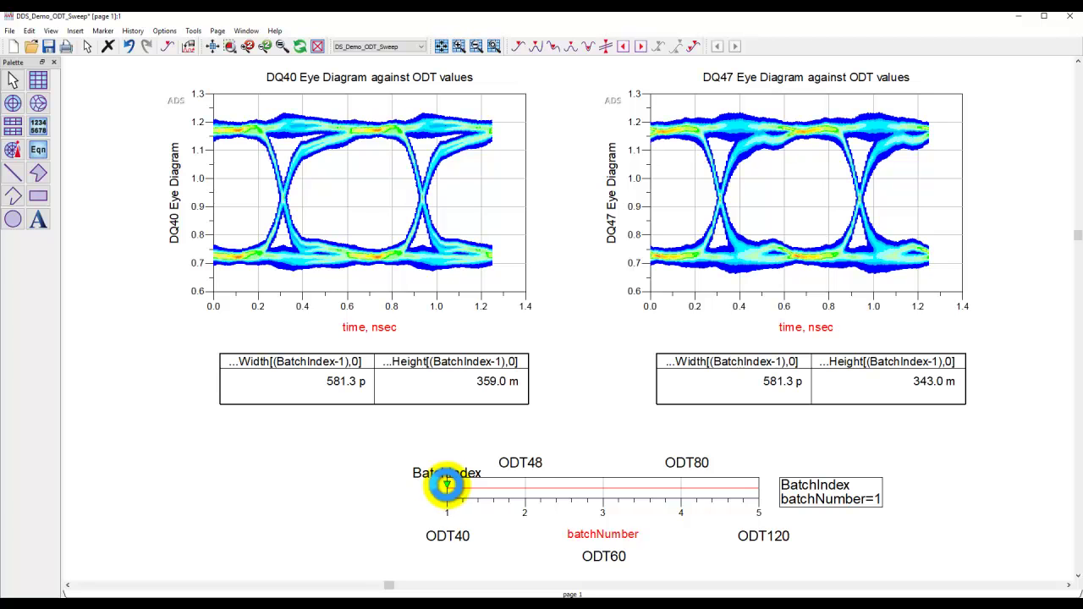
- Step BatchIndex up to batch 5 and back, comparing DQ40 and DQ47 eyes, then return to the schematic
left_click(447, 484)
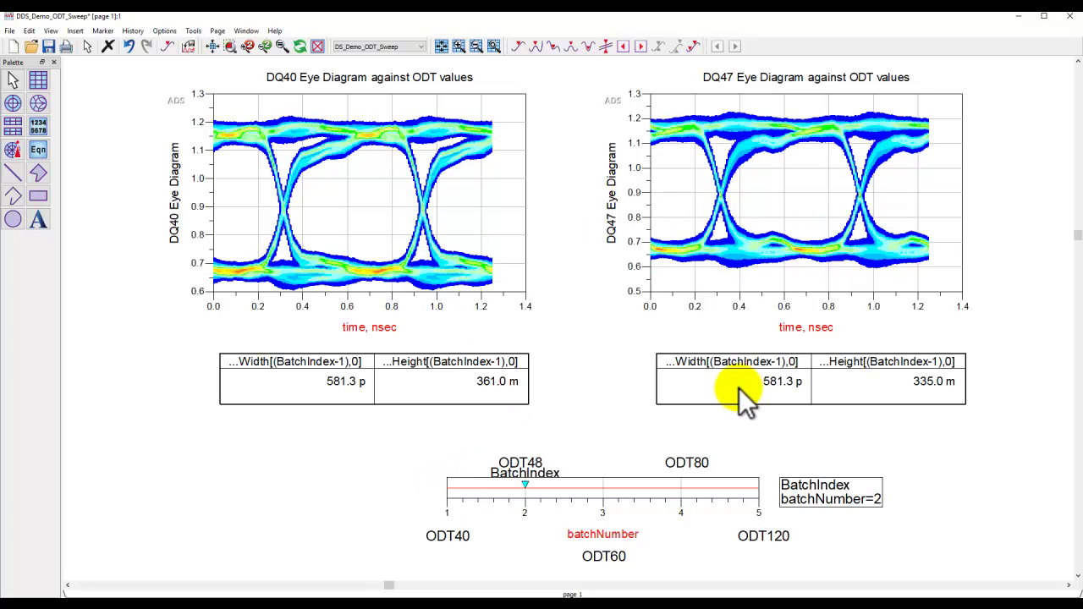
key("Right")
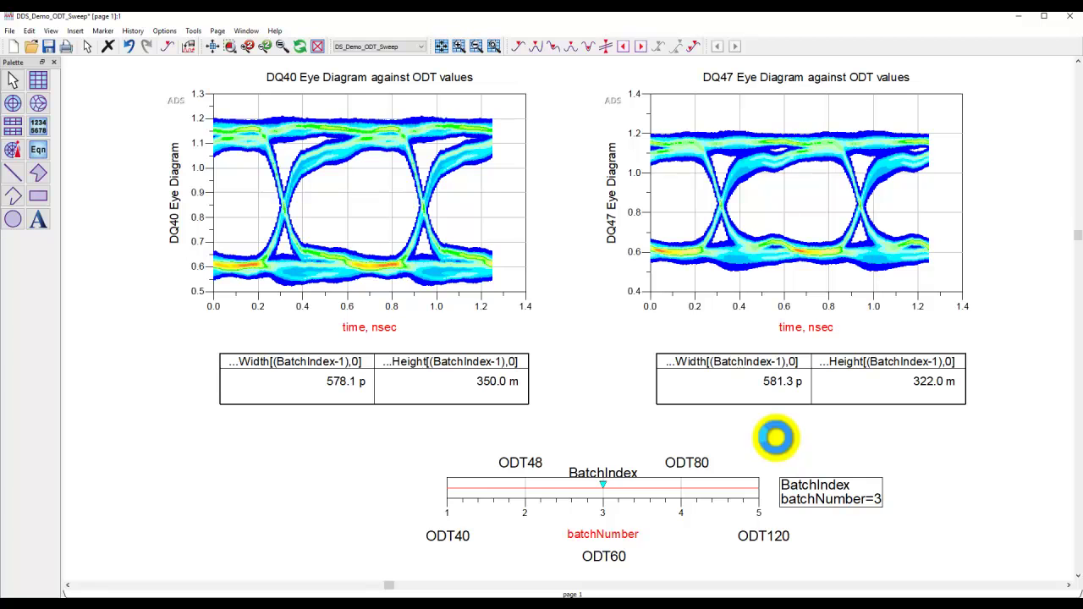
key("Right")
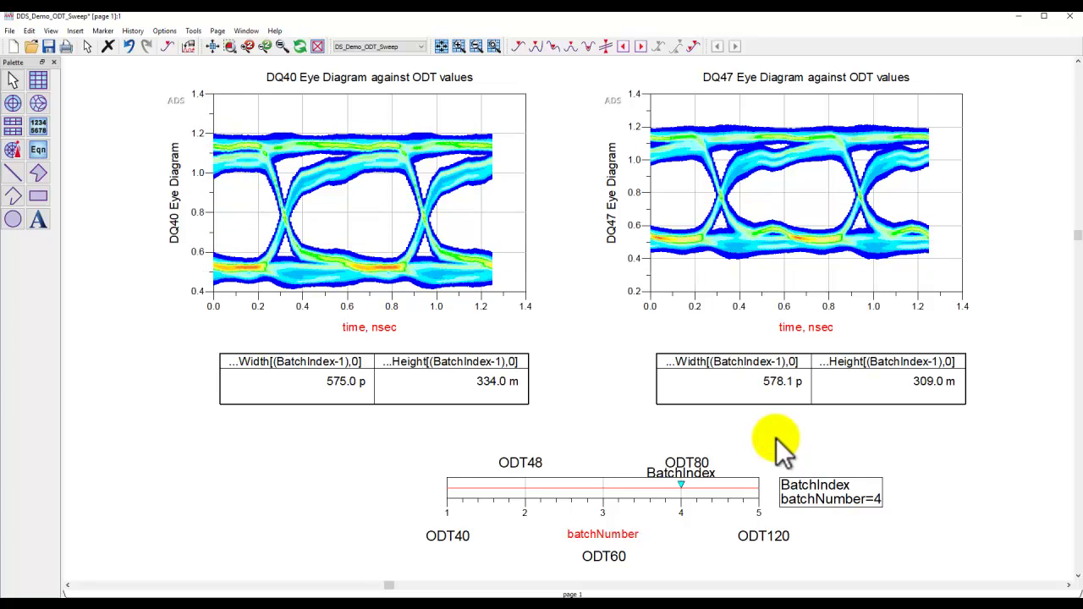
key("Right")
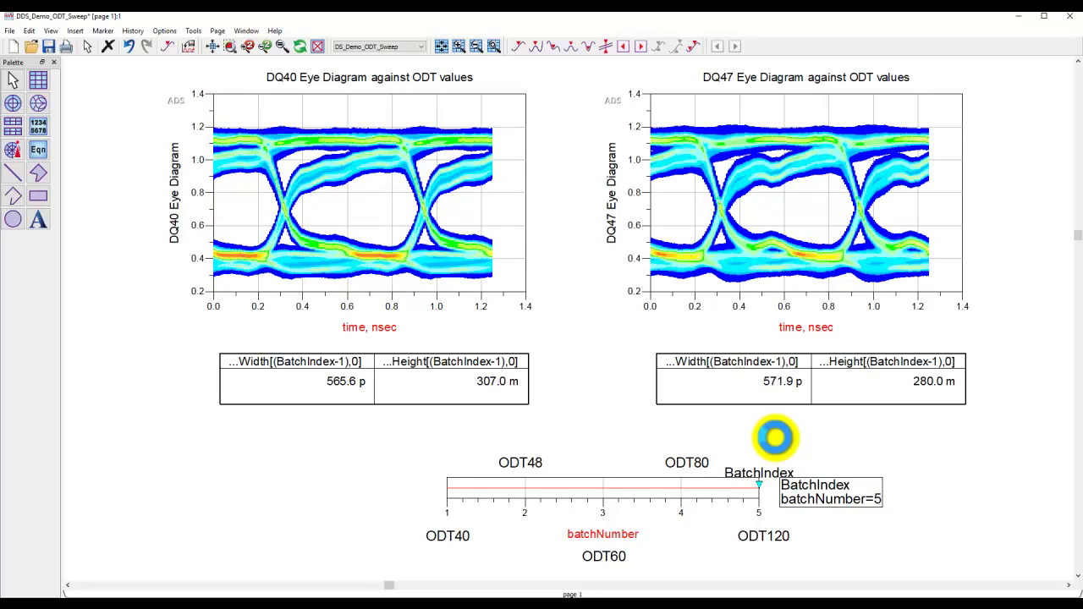
key("Left")
key("Left")
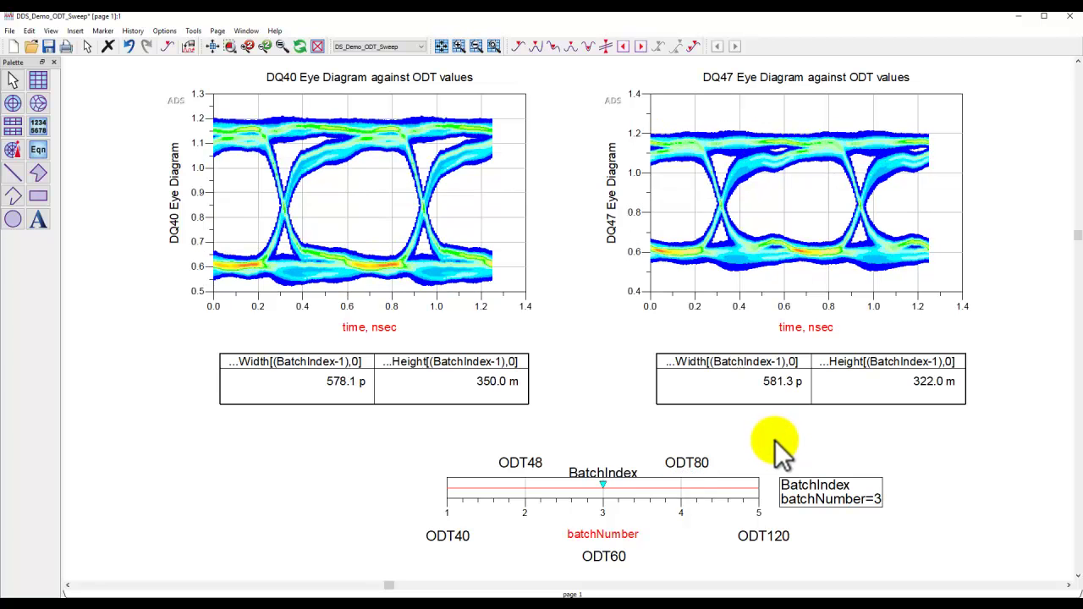
key("Left")
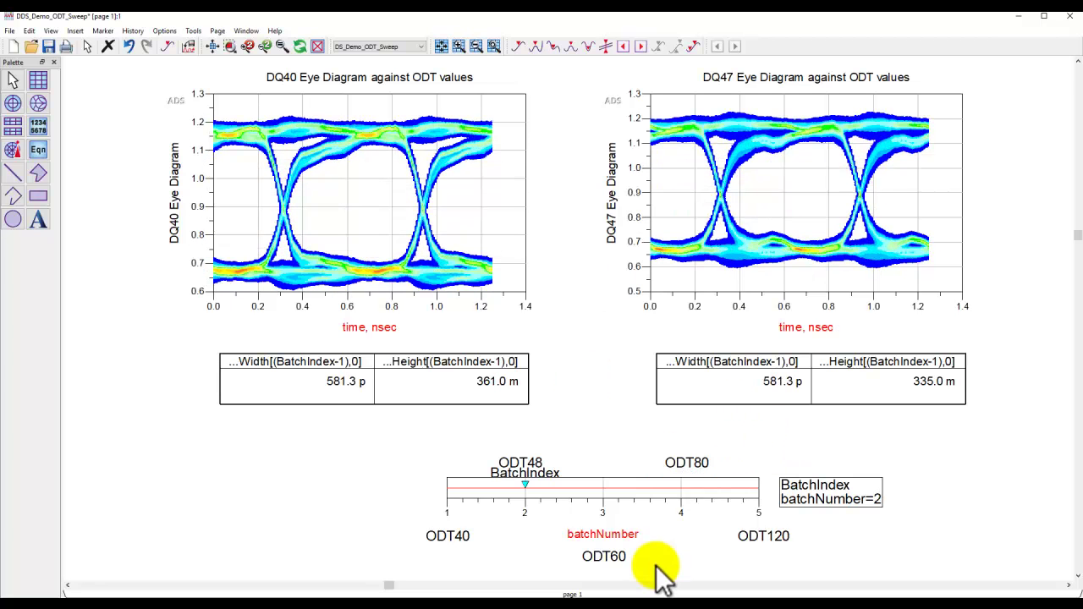
left_click(495, 596)
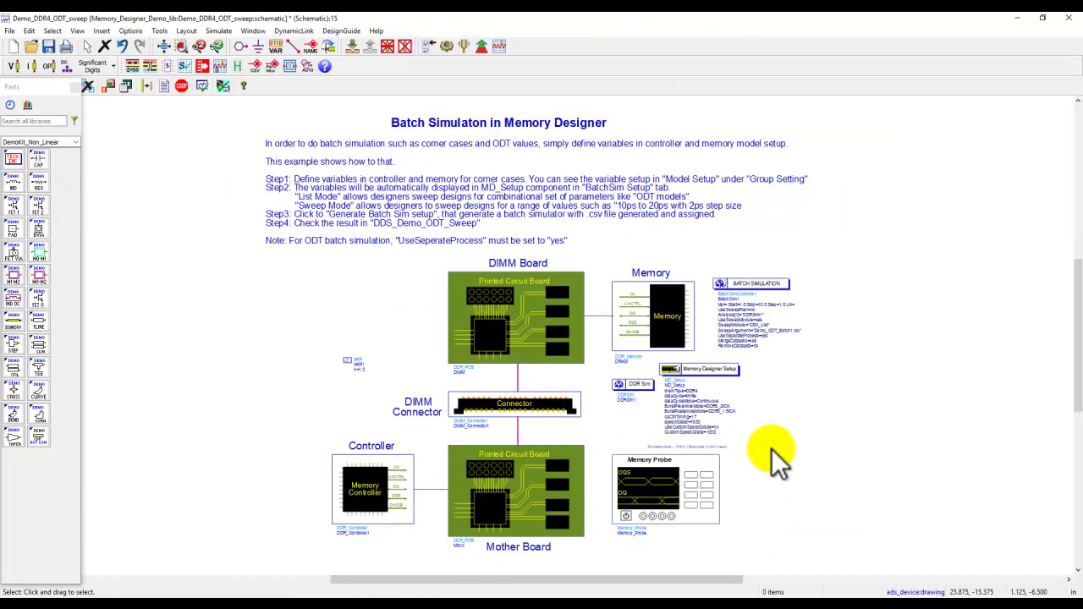